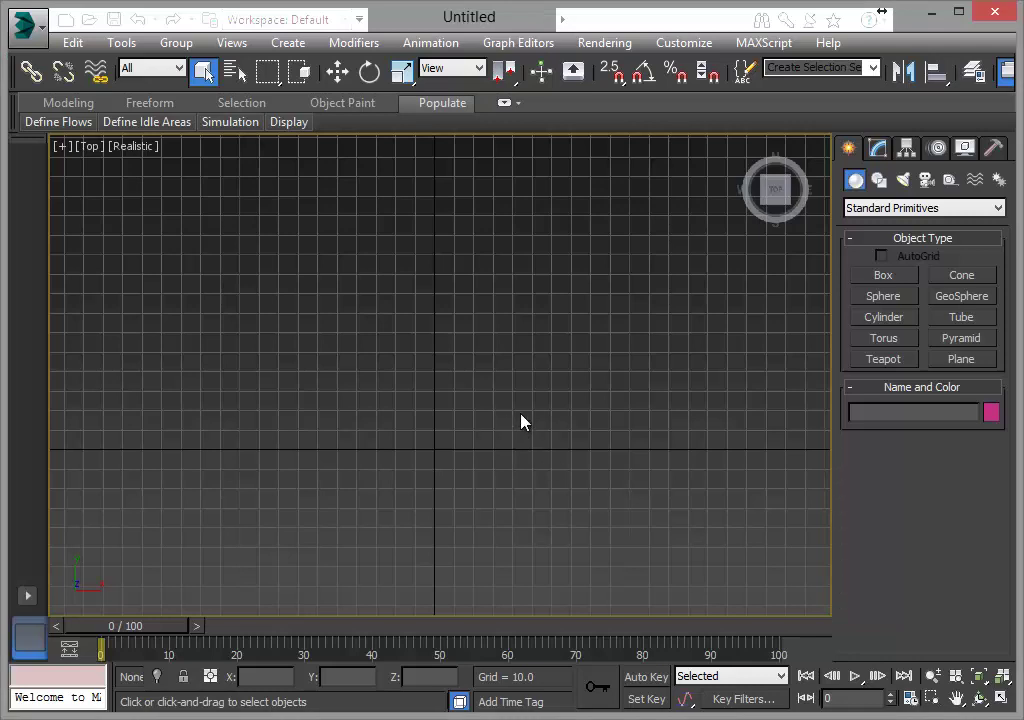
# - Draw the outer race-track outline as a closed freeform Line spline in the Top view
pyautogui.moveTo(450, 373); pyautogui.dragTo(483, 422, button='middle')
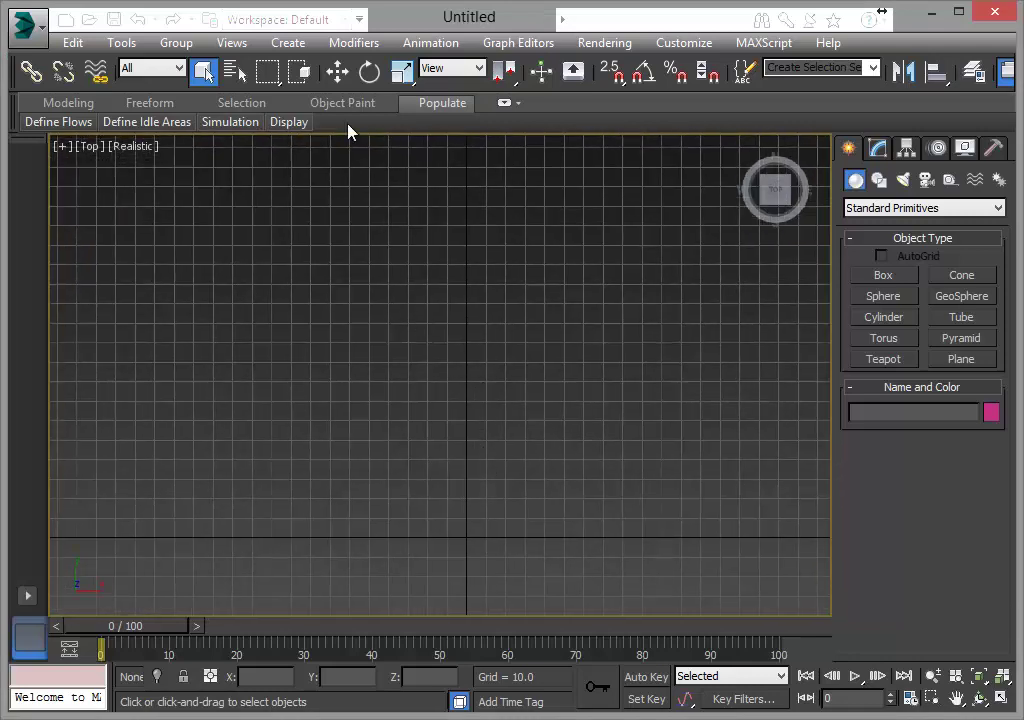
pyautogui.click(290, 43)
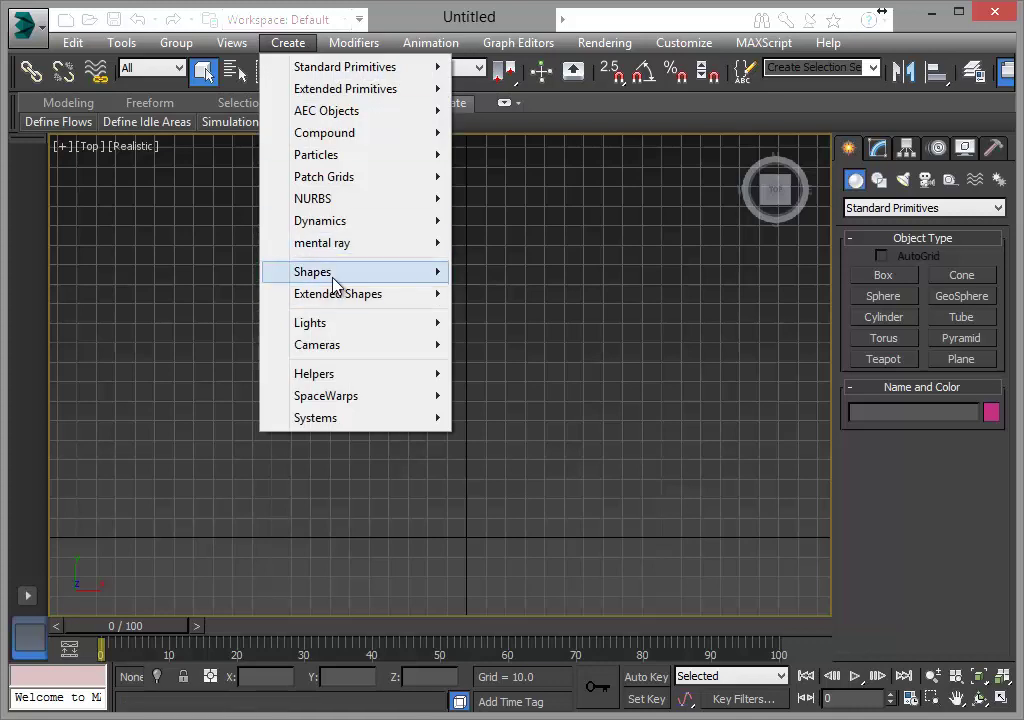
pyautogui.moveTo(312, 272)
pyautogui.click(489, 221)
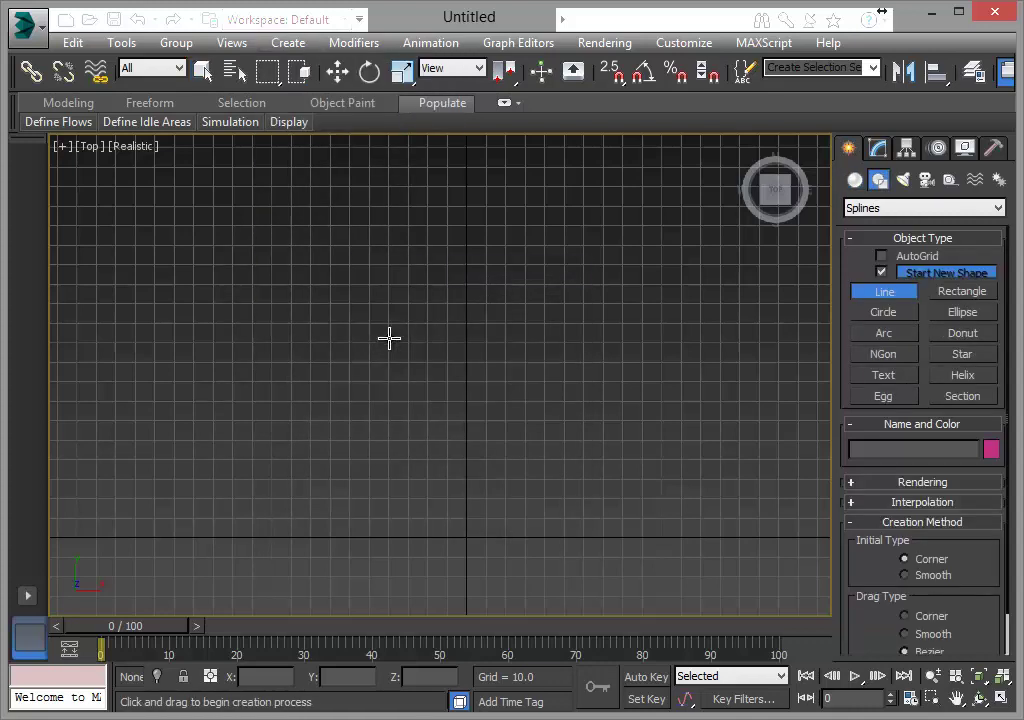
pyautogui.click(386, 344)
pyautogui.click(357, 291)
pyautogui.click(308, 316)
pyautogui.click(306, 391)
pyautogui.click(331, 444)
pyautogui.click(361, 466)
pyautogui.click(393, 486)
pyautogui.click(467, 526)
pyautogui.click(594, 532)
pyautogui.click(671, 491)
pyautogui.click(749, 411)
pyautogui.click(722, 255)
pyautogui.click(666, 354)
pyautogui.click(648, 383)
pyautogui.click(573, 383)
pyautogui.click(536, 363)
pyautogui.click(490, 338)
pyautogui.click(441, 357)
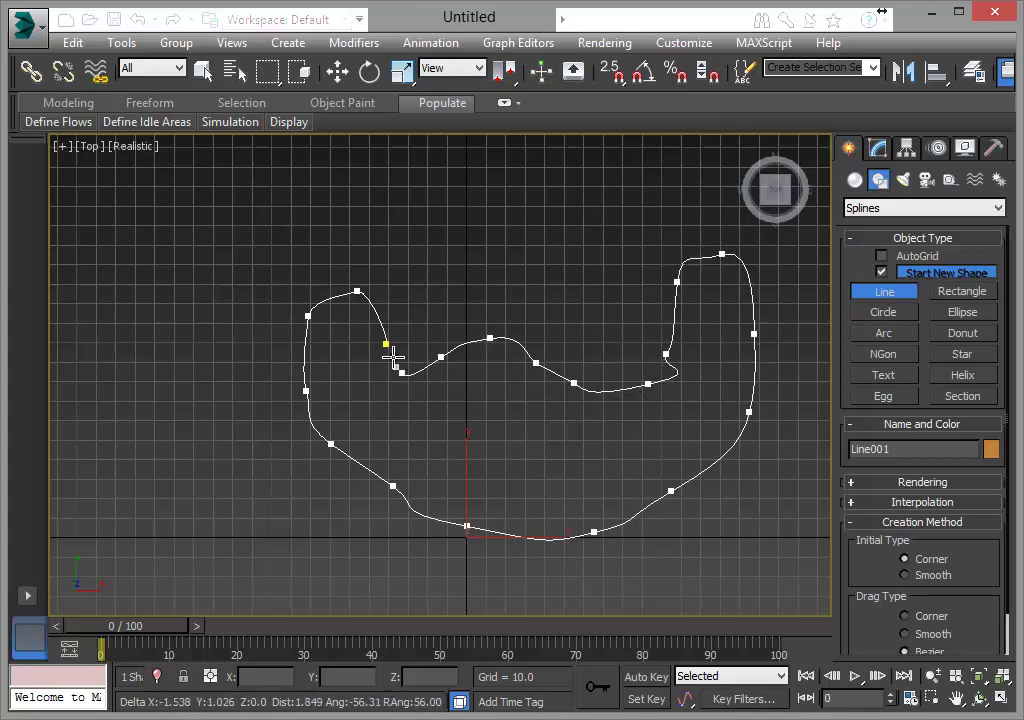
pyautogui.click(386, 346)
pyautogui.click(907, 592)
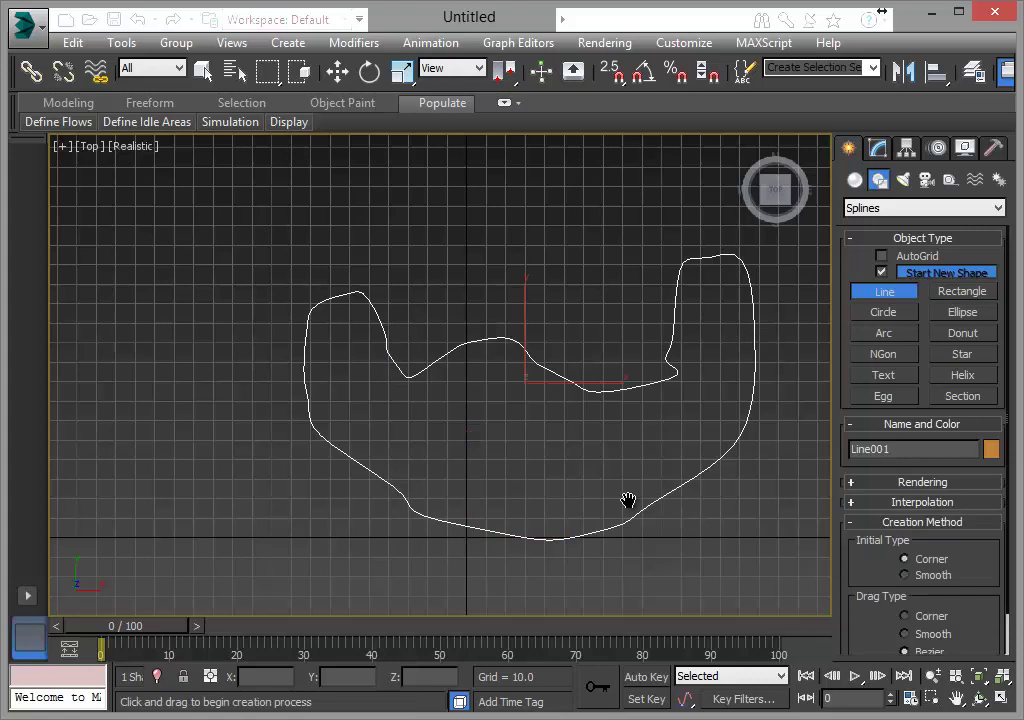
# - Draw a second closed spline inside it as the inner track outline
pyautogui.scroll(1, 600, 490)
pyautogui.scroll(1, 649, 341)
pyautogui.click(668, 304)
pyautogui.click(654, 244)
pyautogui.click(625, 304)
pyautogui.click(597, 382)
pyautogui.click(533, 428)
pyautogui.click(370, 361)
pyautogui.click(305, 378)
pyautogui.click(210, 385)
pyautogui.click(127, 319)
pyautogui.click(122, 378)
pyautogui.click(162, 428)
pyautogui.click(249, 474)
pyautogui.click(465, 496)
pyautogui.click(540, 478)
pyautogui.click(599, 447)
pyautogui.click(650, 398)
pyautogui.click(669, 304)
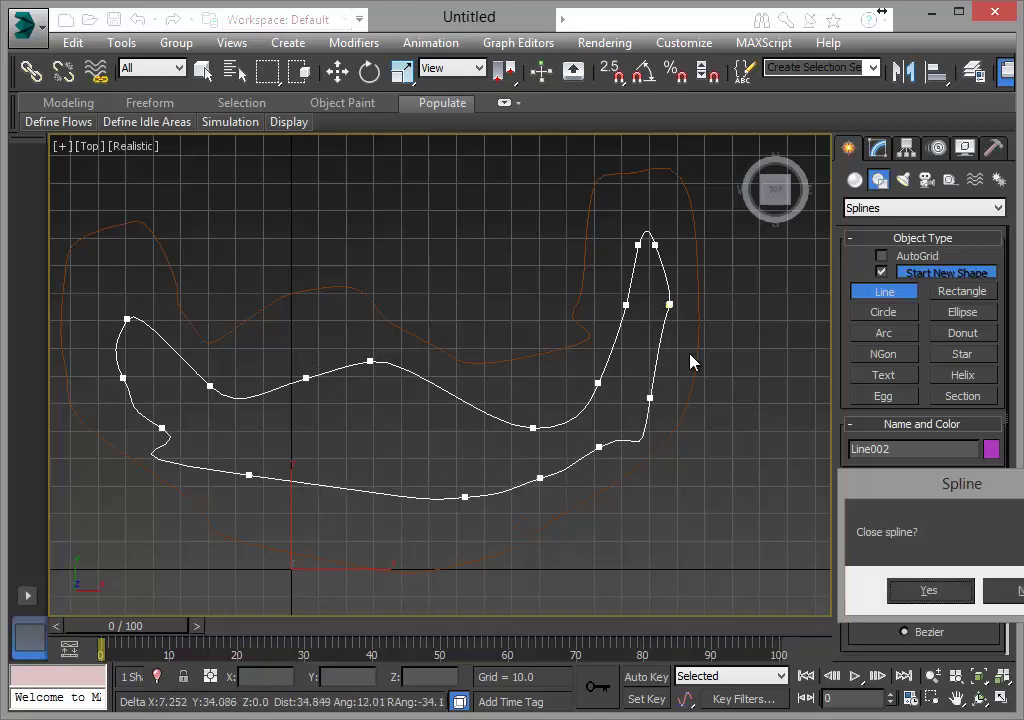
pyautogui.click(931, 592)
pyautogui.rightClick(673, 483)
# - Attach the inner outline spline to Line001 so both outlines become one object
pyautogui.click(648, 463)
pyautogui.moveTo(661, 537)
pyautogui.keyDown('alt'); pyautogui.mouseDown(button='middle')
pyautogui.moveTo(731, 482)
pyautogui.moveTo(670, 533)
pyautogui.moveTo(669, 557)
pyautogui.moveTo(558, 284)
pyautogui.mouseUp(button='middle'); pyautogui.keyUp('alt')
pyautogui.rightClick(692, 415)
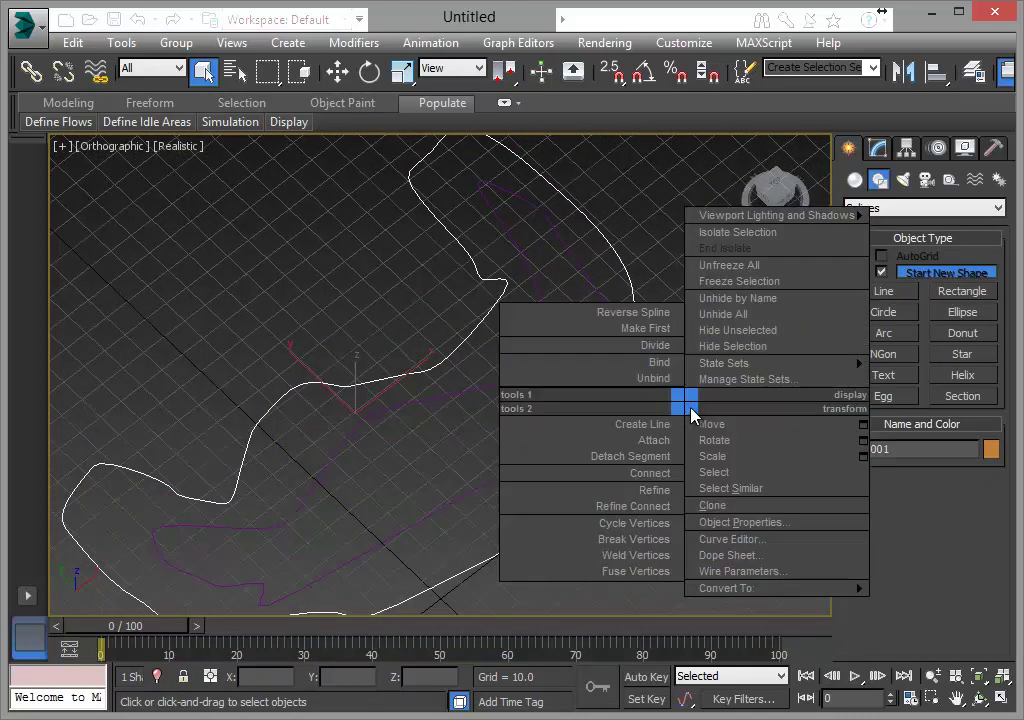
pyautogui.click(672, 442)
pyautogui.click(549, 418)
pyautogui.moveTo(661, 443)
pyautogui.keyDown('alt'); pyautogui.mouseDown(button='middle')
pyautogui.moveTo(656, 450)
pyautogui.moveTo(720, 425)
pyautogui.moveTo(587, 418)
pyautogui.moveTo(704, 409)
pyautogui.mouseUp(button='middle'); pyautogui.keyUp('alt')
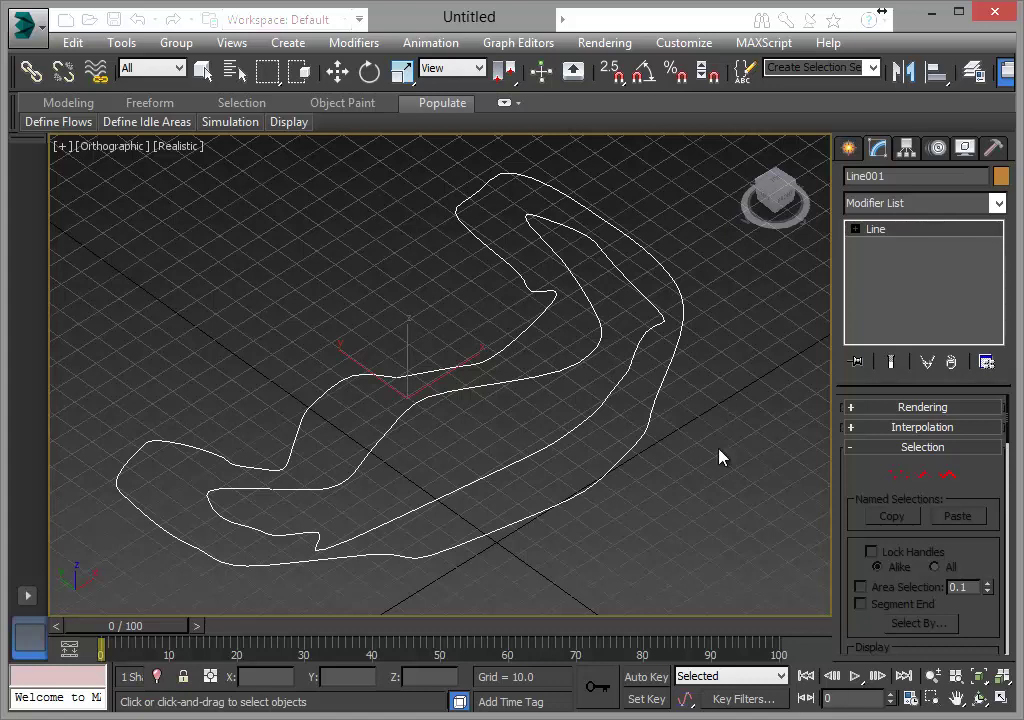
# - Apply an Extrude modifier with Amount 25 to the joined track outline
pyautogui.click(357, 44)
pyautogui.moveTo(386, 118)
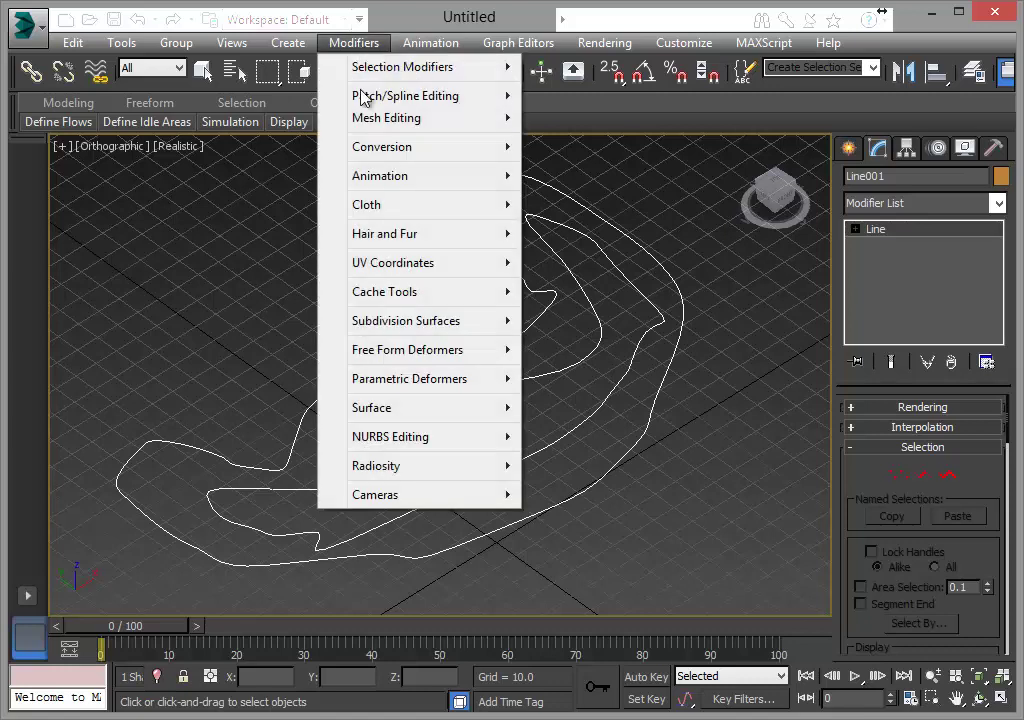
pyautogui.click(611, 228)
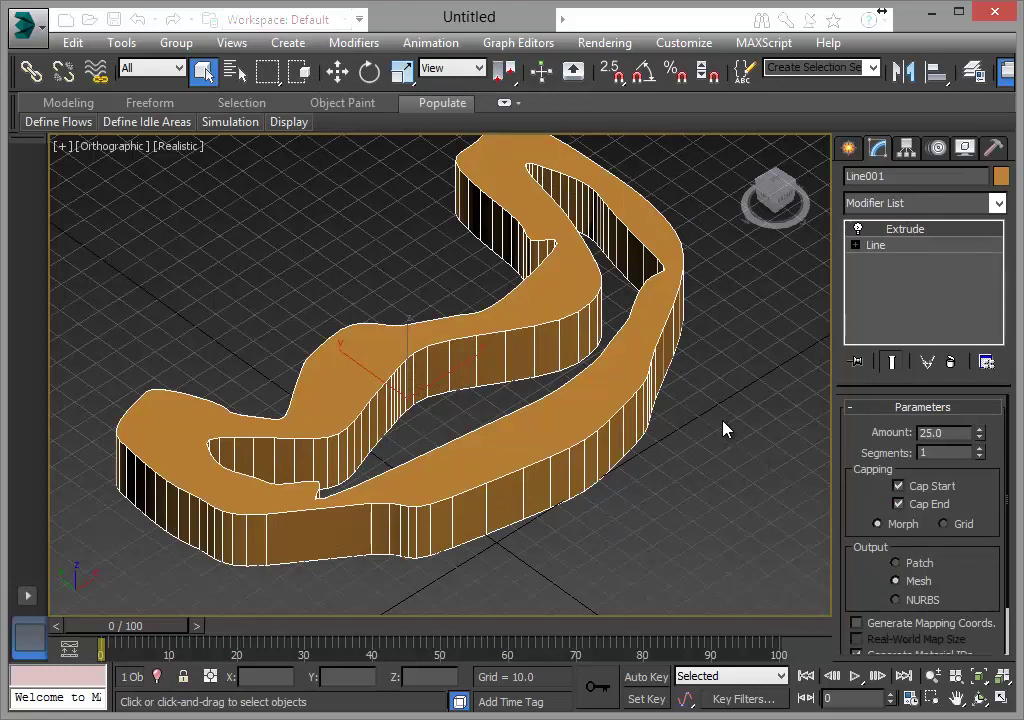
pyautogui.moveTo(722, 425)
pyautogui.mouseDown(button='middle')
pyautogui.moveTo(709, 469)
pyautogui.moveTo(704, 461)
pyautogui.mouseUp(button='middle')
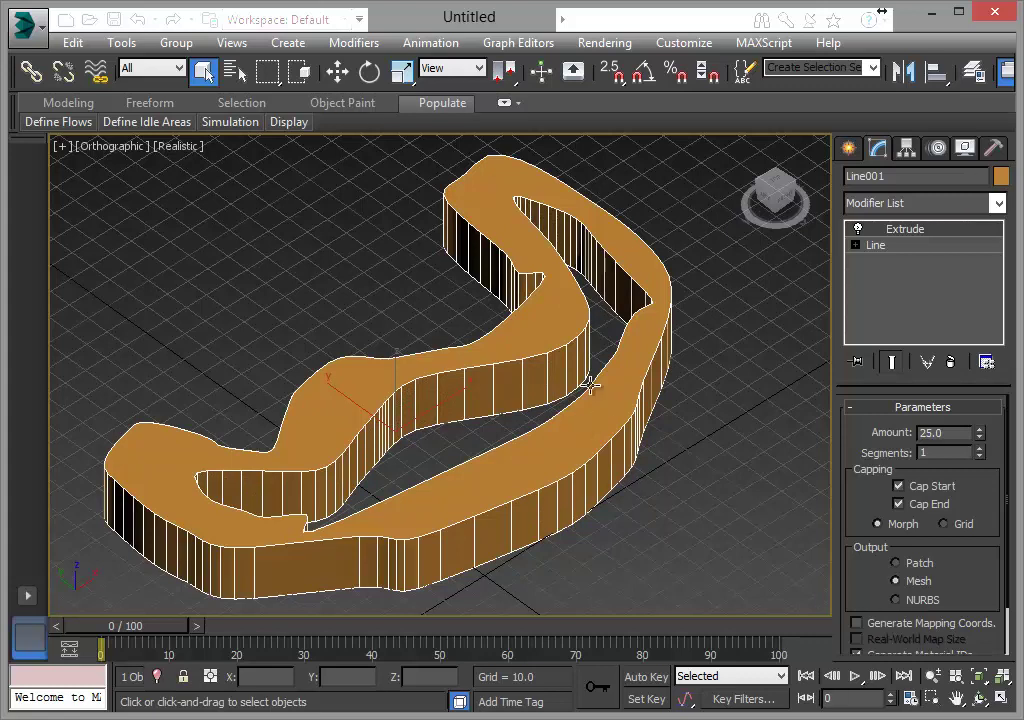
# - Add a TurboSmooth modifier, delete it again, and select the base Line in the stack
pyautogui.click(354, 43)
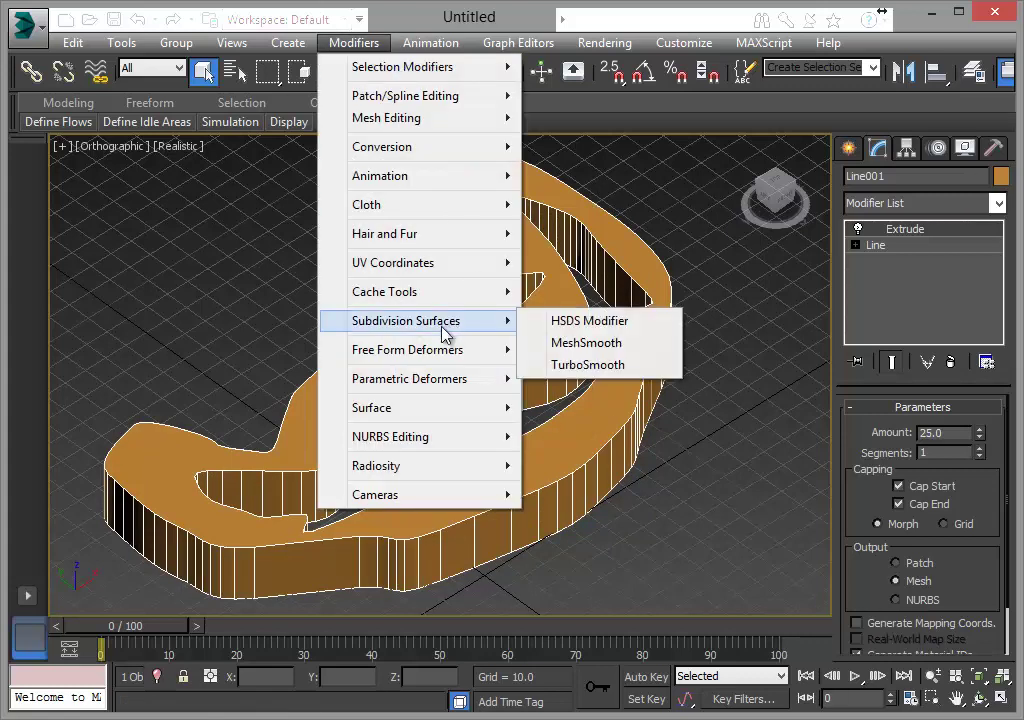
pyautogui.click(612, 366)
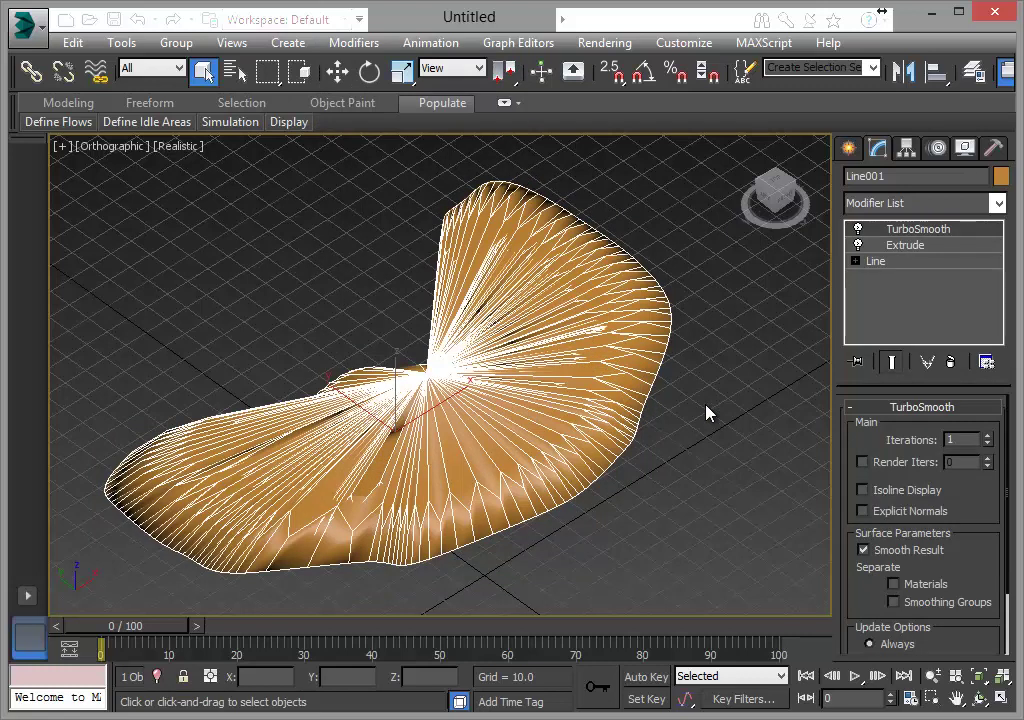
pyautogui.click(950, 362)
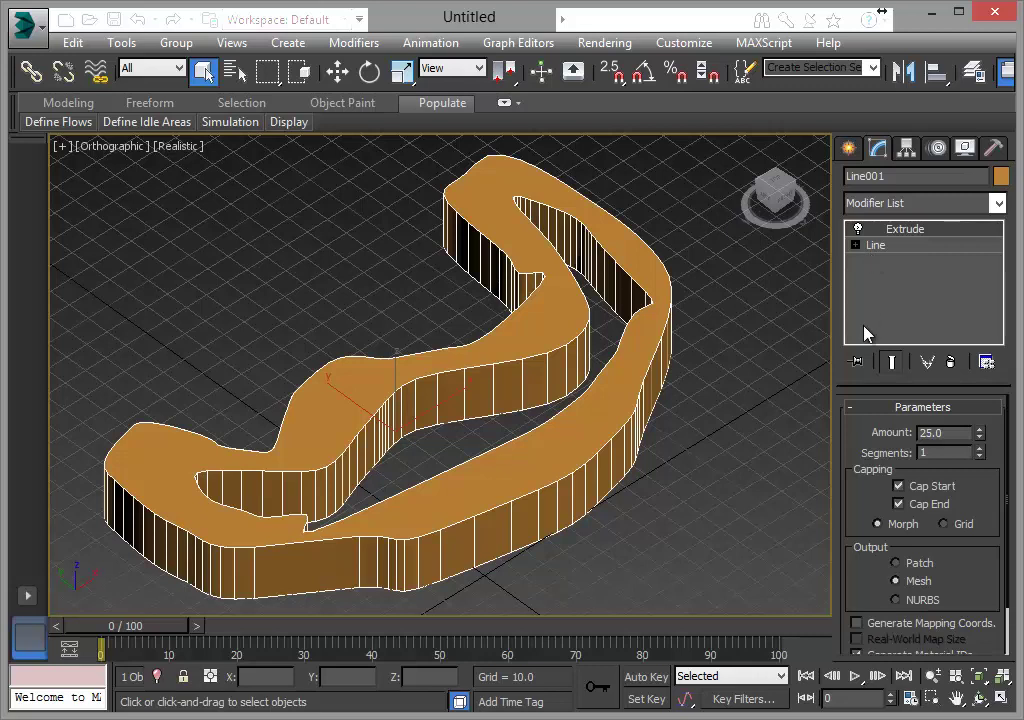
pyautogui.click(885, 250)
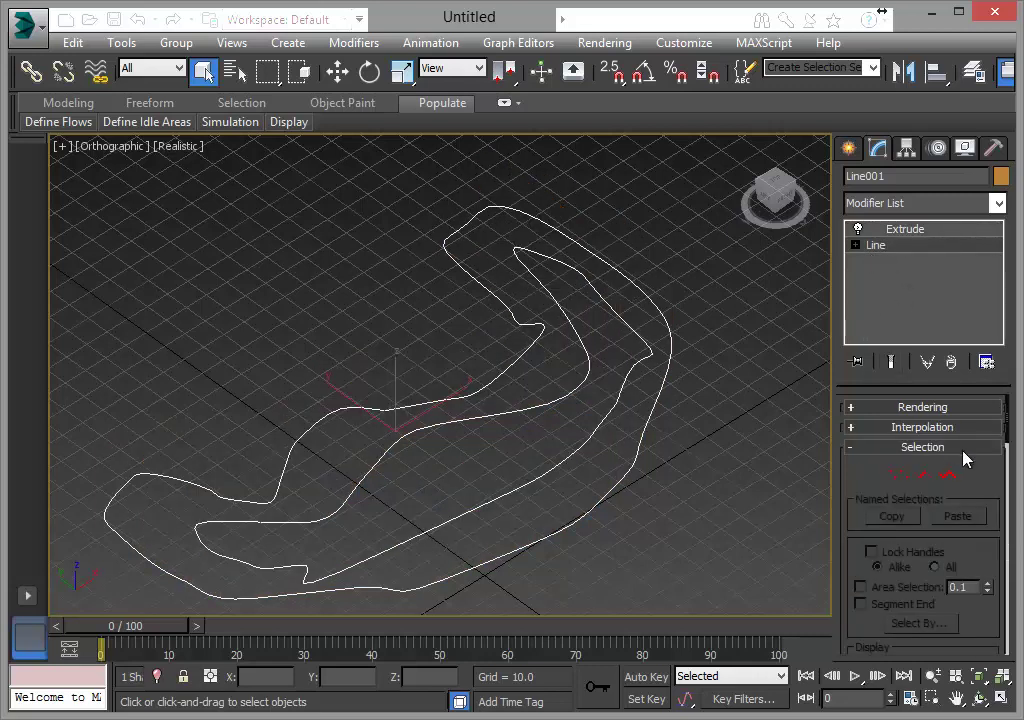
# - Set the Line's interpolation Steps to 30, then go back to the Extrude modifier
pyautogui.click(886, 428)
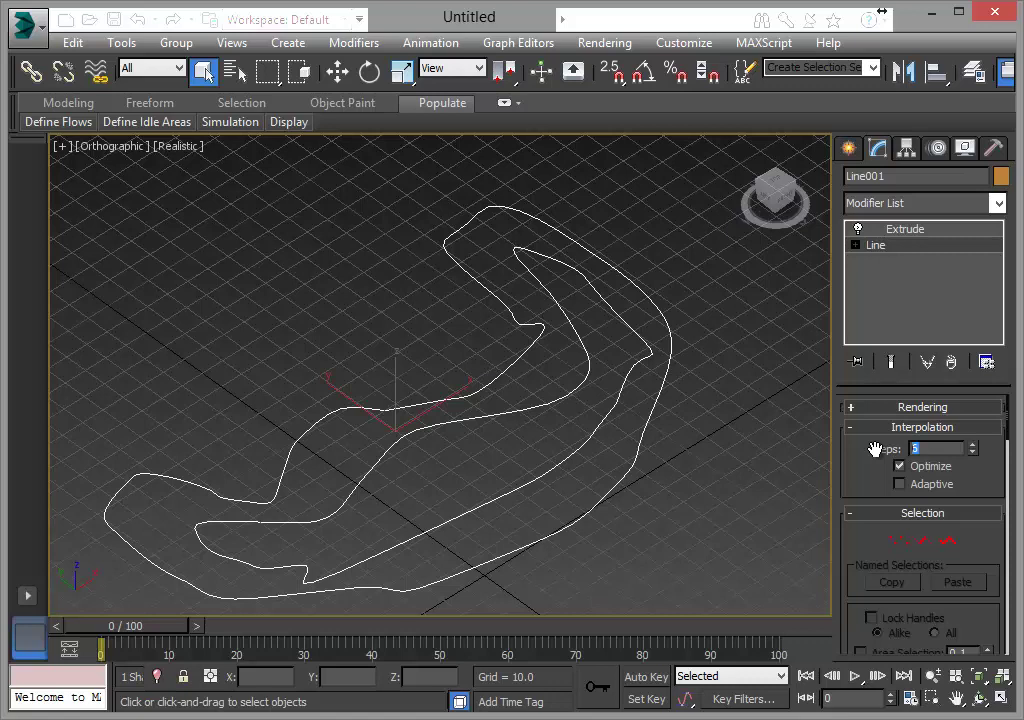
pyautogui.press('Tab')
pyautogui.moveTo(541, 506); pyautogui.dragTo(571, 480, button='middle')
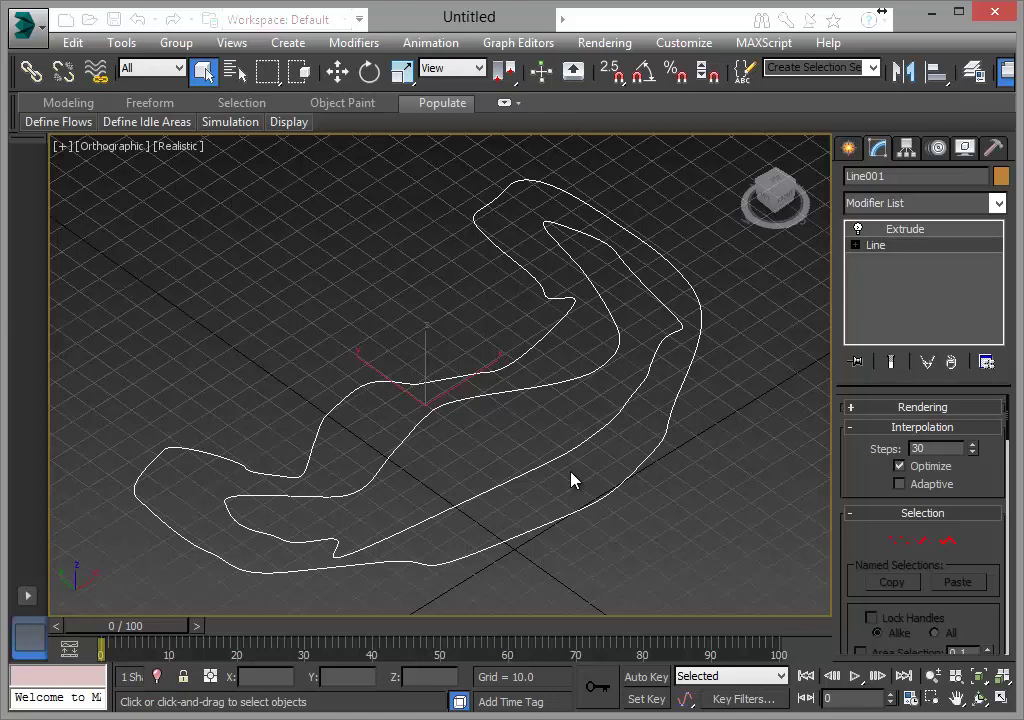
pyautogui.click(905, 230)
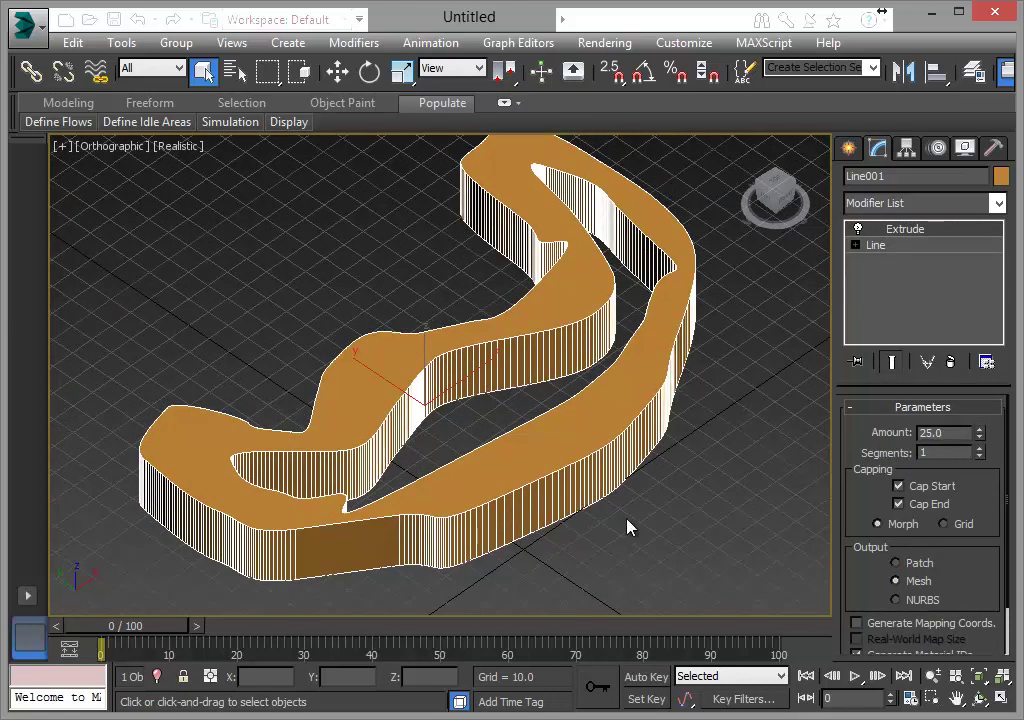
# - Turn off Optimize in the base Line's interpolation settings
pyautogui.click(878, 248)
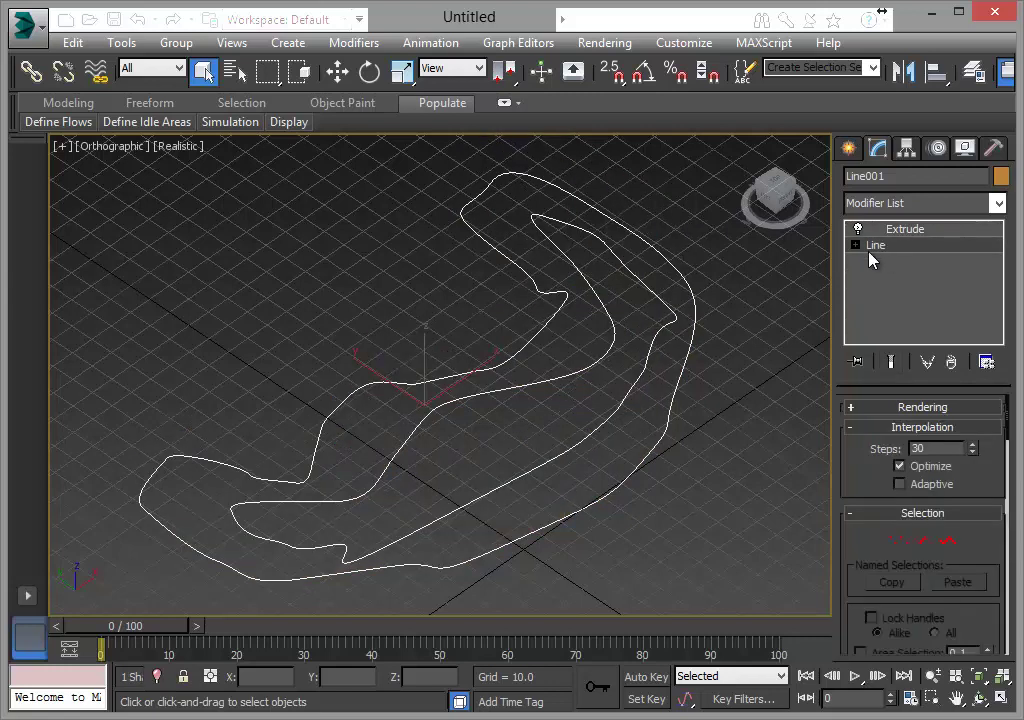
pyautogui.click(899, 466)
pyautogui.click(905, 230)
pyautogui.moveTo(792, 333)
pyautogui.keyDown('alt'); pyautogui.mouseDown(button='middle')
pyautogui.moveTo(663, 498)
pyautogui.moveTo(457, 507)
pyautogui.moveTo(606, 439)
pyautogui.moveTo(627, 492)
pyautogui.moveTo(592, 485)
pyautogui.moveTo(601, 487)
pyautogui.mouseUp(button='middle'); pyautogui.keyUp('alt')
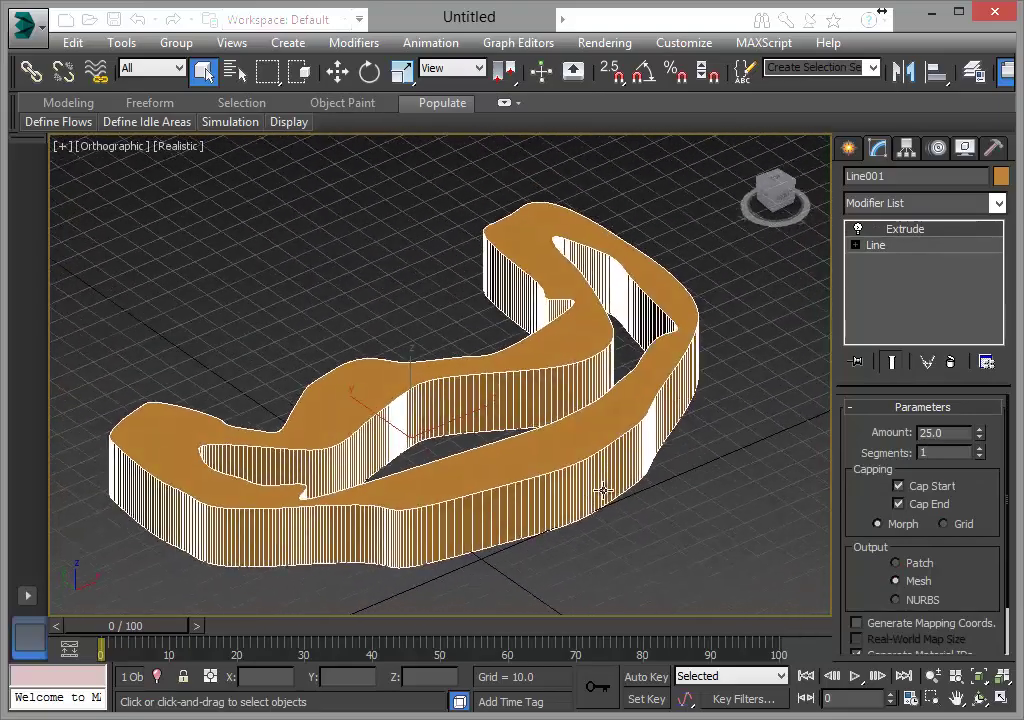
# - Delete the Extrude modifier and add a Bevel modifier to the track outline
pyautogui.click(952, 362)
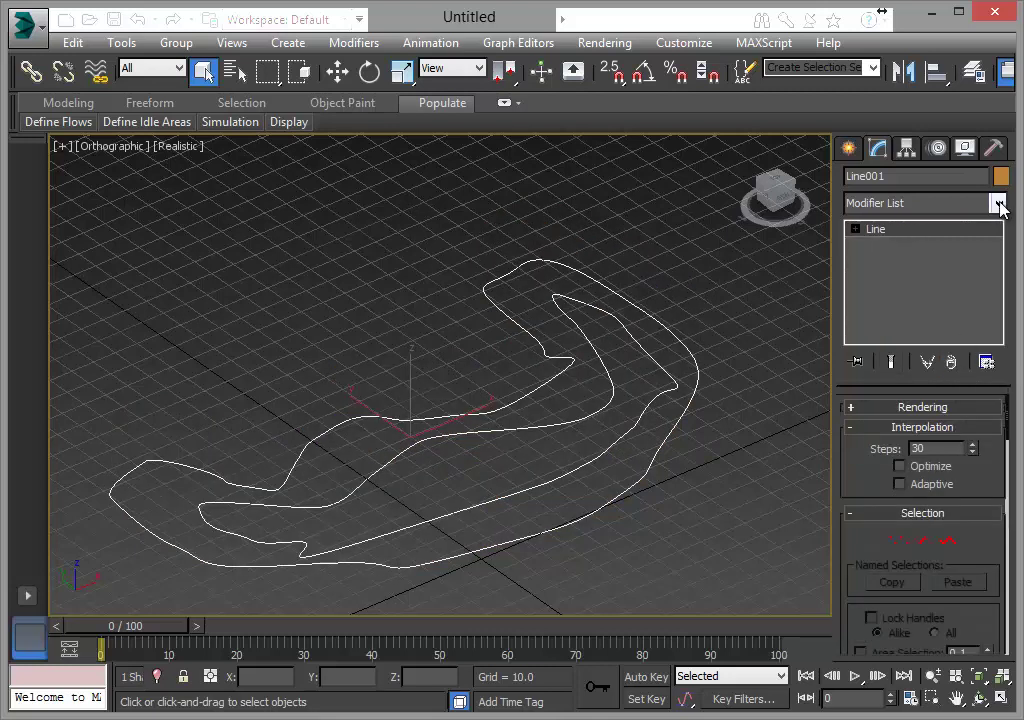
pyautogui.click(998, 203)
pyautogui.scroll(-1, 998, 358)
pyautogui.moveTo(998, 358)
pyautogui.mouseDown()
pyautogui.moveTo(999, 407)
pyautogui.moveTo(999, 366)
pyautogui.moveTo(997, 395)
pyautogui.mouseUp()
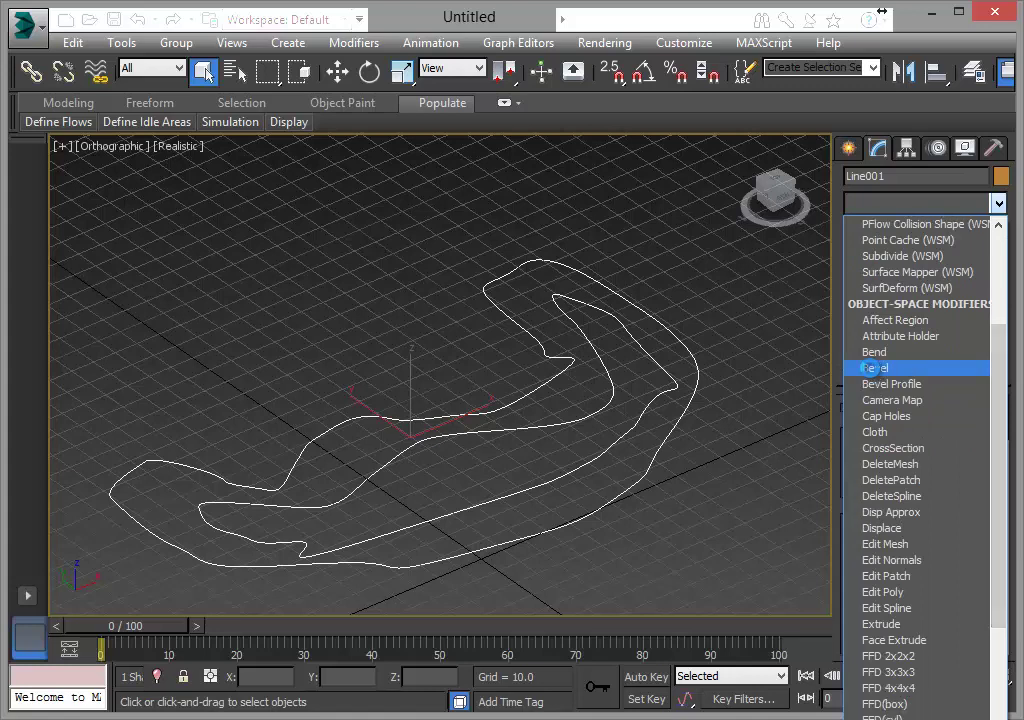
pyautogui.click(852, 368)
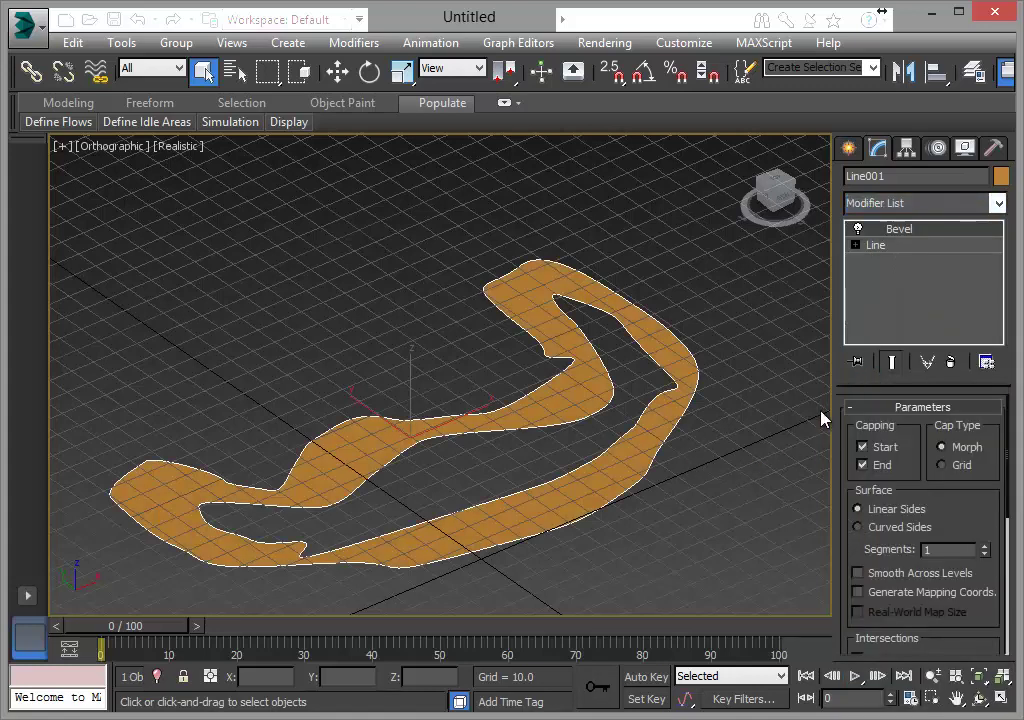
# - Set the bevel's Start Outline to -1.0 and Level 1 Height to 1.0
pyautogui.moveTo(832, 402); pyautogui.dragTo(650, 402)
pyautogui.moveTo(624, 450)
pyautogui.mouseDown(button='middle')
pyautogui.moveTo(526, 469)
pyautogui.moveTo(546, 437)
pyautogui.moveTo(608, 427)
pyautogui.moveTo(629, 437)
pyautogui.mouseUp(button='middle')
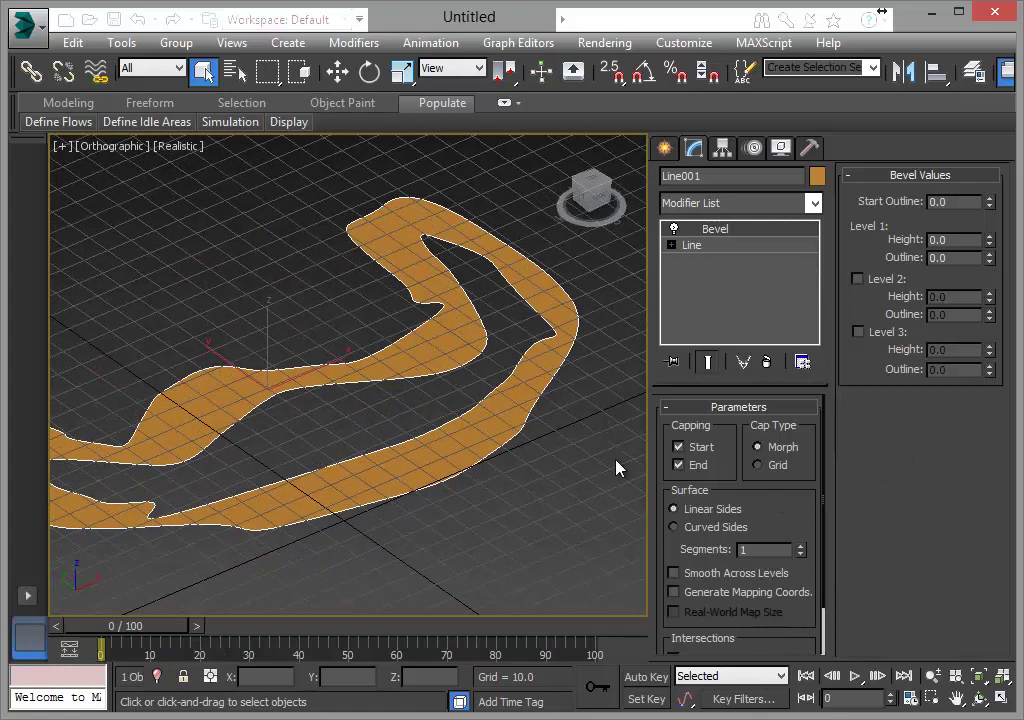
pyautogui.moveTo(617, 468); pyautogui.dragTo(608, 482, button='middle')
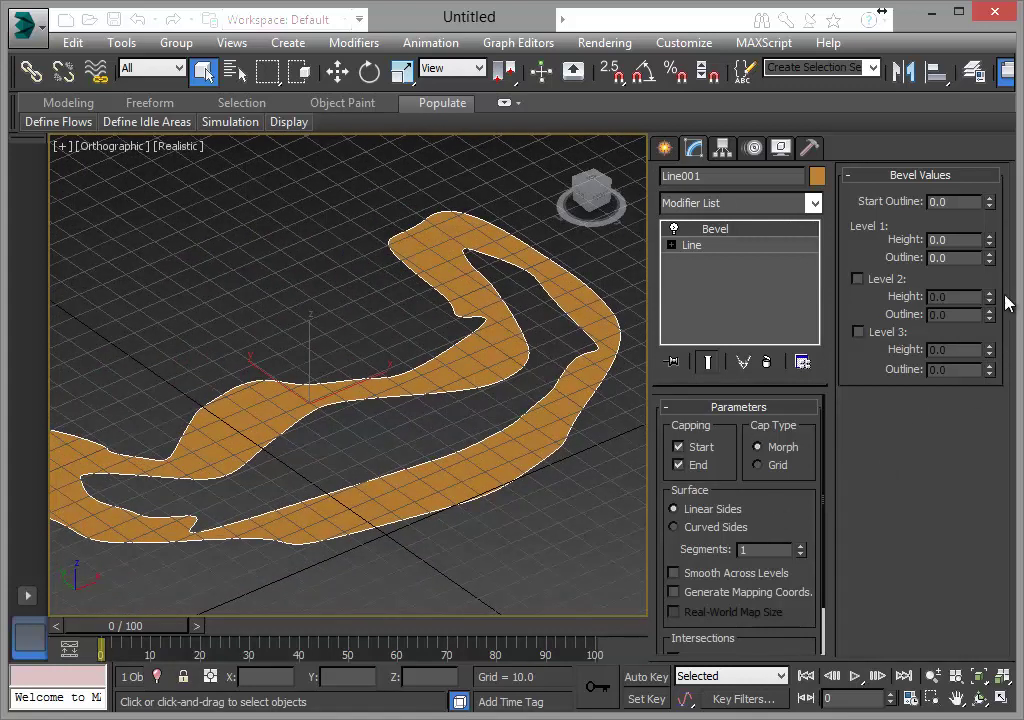
pyautogui.moveTo(965, 201); pyautogui.dragTo(875, 210)
pyautogui.write('-1')
pyautogui.press('Tab')
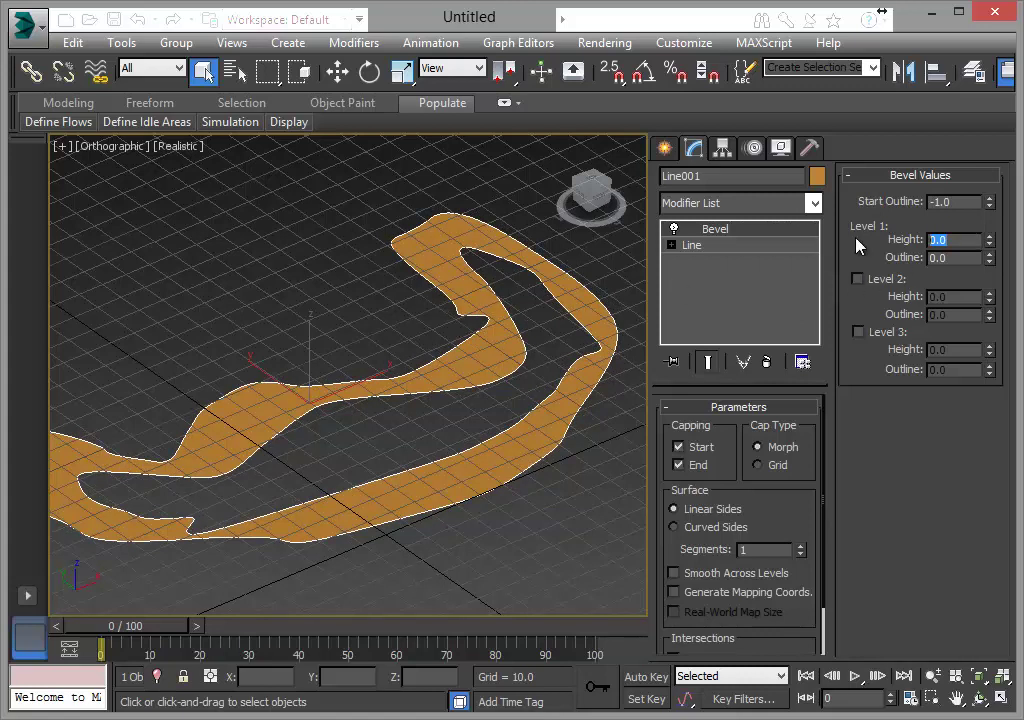
pyautogui.write('1')
pyautogui.press('Tab')
# - Set the bevel's Level 1 Outline to 1.0
pyautogui.write('1')
pyautogui.press('Tab')
pyautogui.moveTo(474, 528)
pyautogui.keyDown('alt'); pyautogui.mouseDown(button='middle')
pyautogui.moveTo(464, 407)
pyautogui.moveTo(448, 416)
pyautogui.moveTo(375, 348)
pyautogui.mouseUp(button='middle'); pyautogui.keyUp('alt')
pyautogui.scroll(5, 448, 416)
pyautogui.scroll(-3, 375, 348)
pyautogui.scroll(-3, 379, 336)
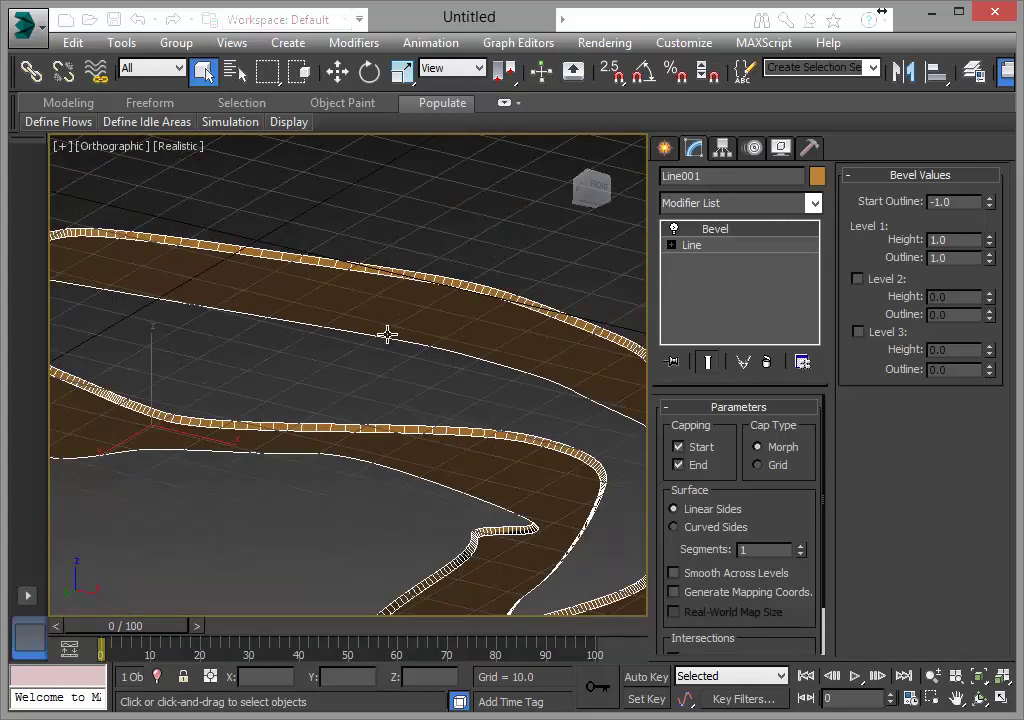
pyautogui.scroll(-2, 386, 334)
pyautogui.moveTo(418, 459)
pyautogui.mouseDown(button='middle')
pyautogui.moveTo(418, 440)
pyautogui.moveTo(264, 410)
pyautogui.mouseUp(button='middle')
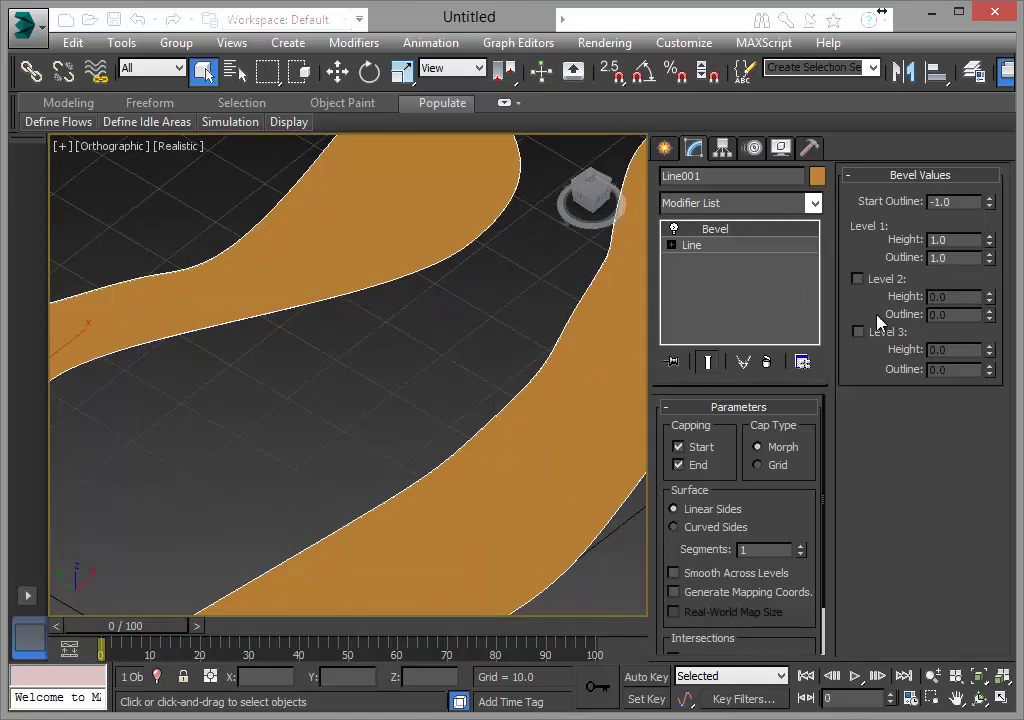
# - Enable bevel Level 2 and raise its Height to 18.0 for tall walls
pyautogui.click(857, 280)
pyautogui.moveTo(990, 297); pyautogui.dragTo(990, 252)
pyautogui.keyDown('alt'); pyautogui.moveTo(485, 441); pyautogui.dragTo(448, 418, button='middle'); pyautogui.keyUp('alt')
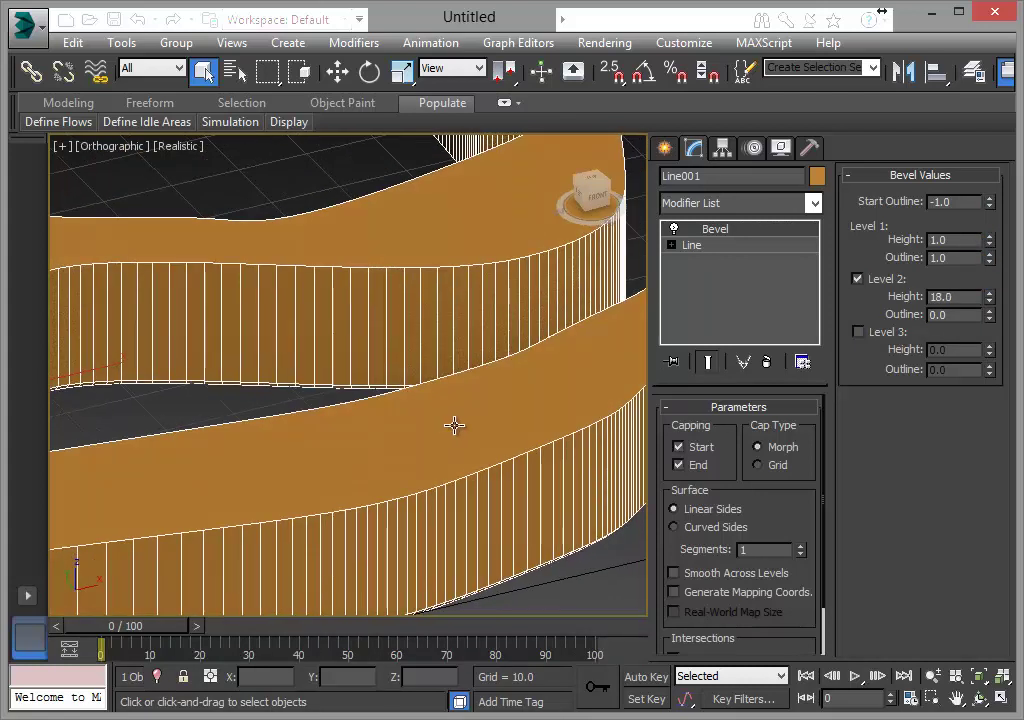
pyautogui.scroll(-2, 377, 398)
pyautogui.scroll(-3, 382, 396)
pyautogui.scroll(-2, 392, 395)
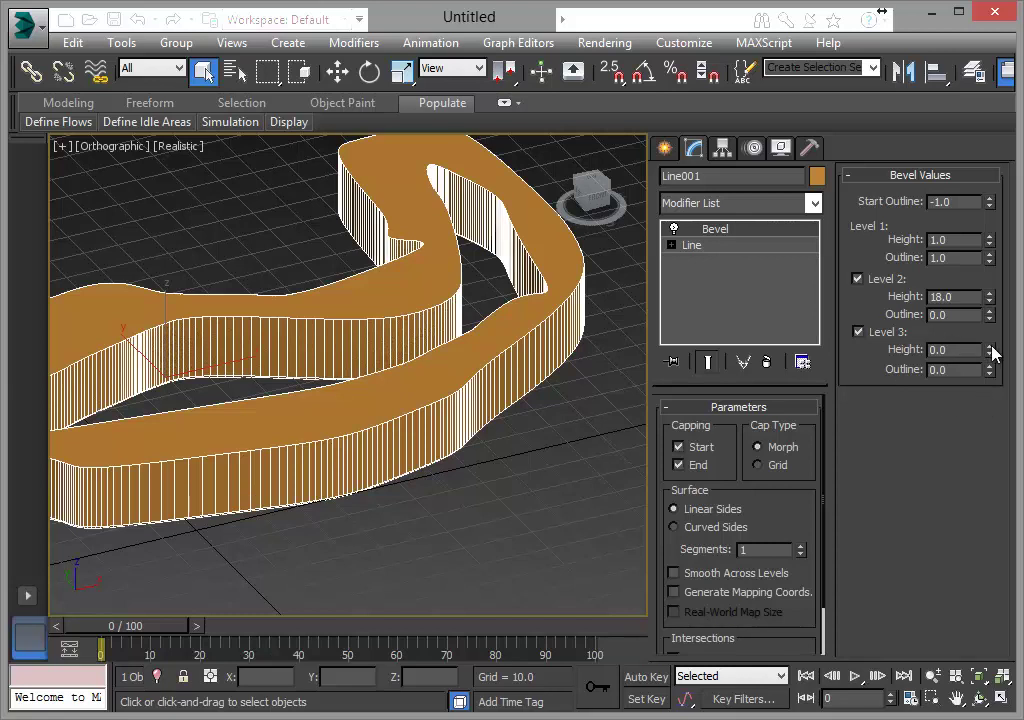
# - Enable Level 3 with Height 1.0 and Outline -1.0
pyautogui.click(989, 345)
pyautogui.doubleClick(956, 348)
pyautogui.write('1')
pyautogui.press('Tab')
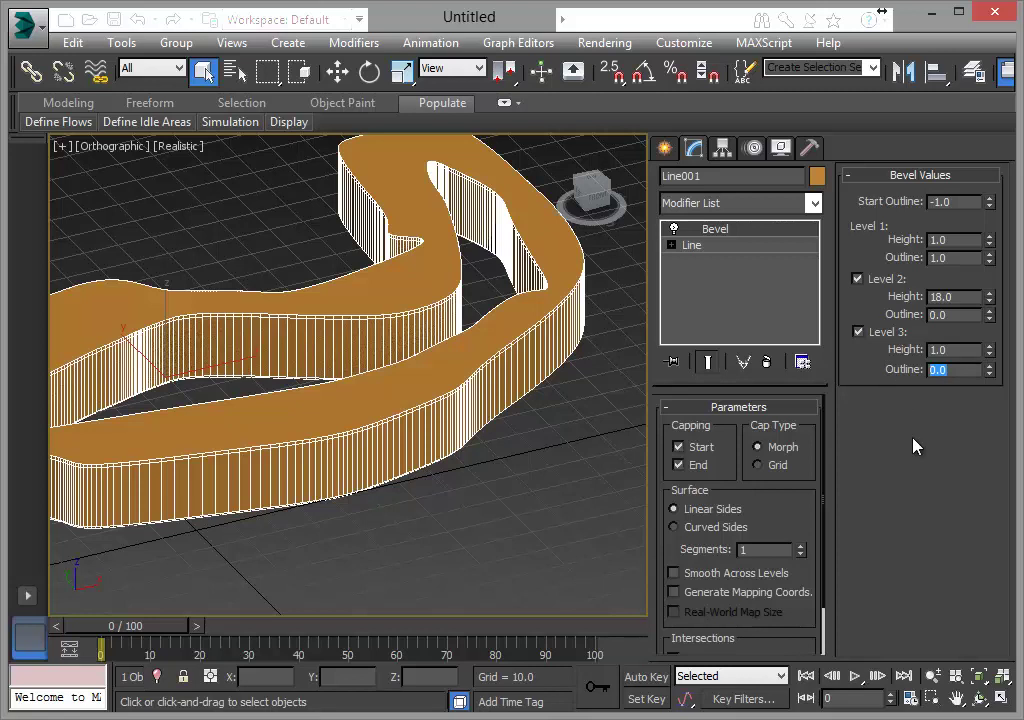
pyautogui.write('-1')
pyautogui.press('Tab')
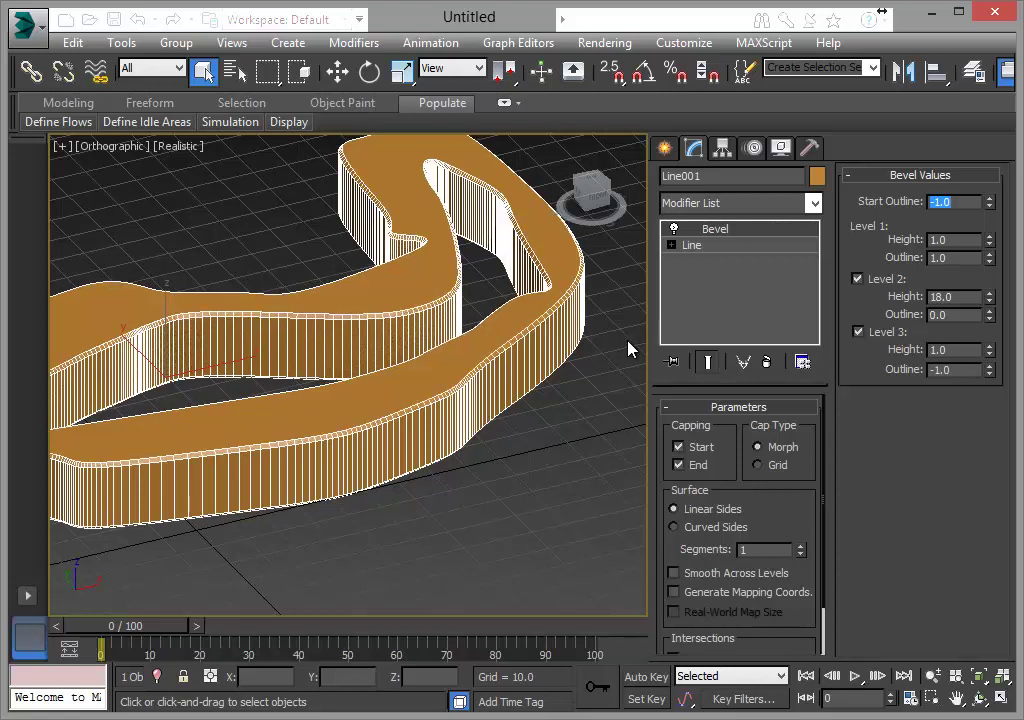
pyautogui.scroll(2, 610, 416)
pyautogui.scroll(2, 487, 464)
pyautogui.scroll(2, 448, 430)
pyautogui.scroll(2, 299, 436)
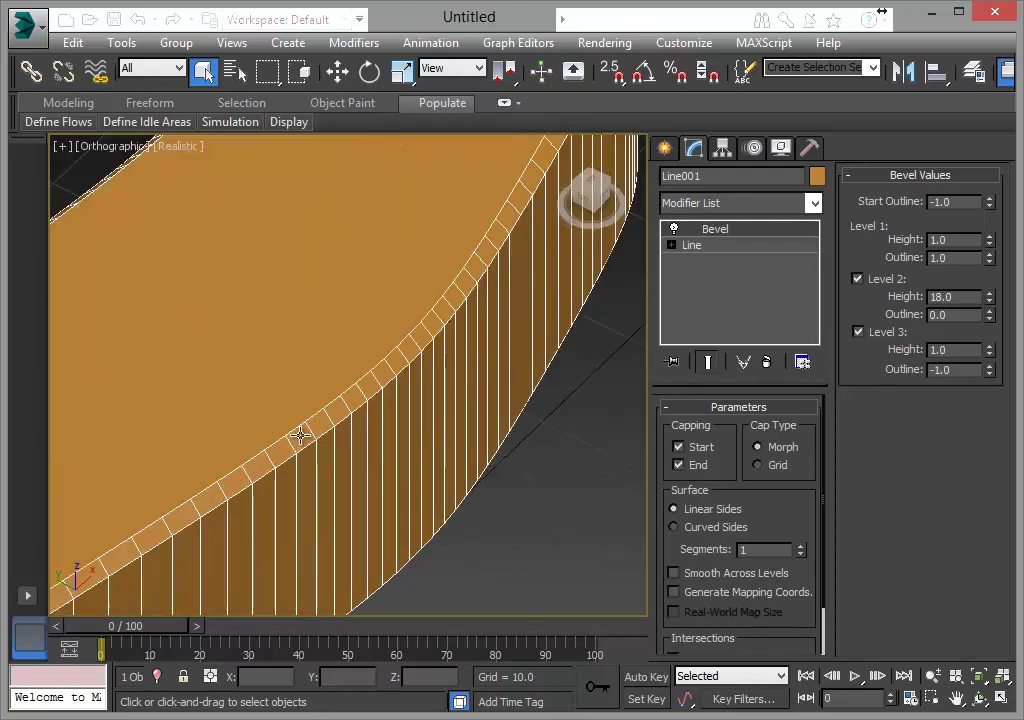
pyautogui.scroll(-2, 471, 370)
pyautogui.scroll(-3, 530, 354)
pyautogui.moveTo(530, 354)
pyautogui.mouseDown(button='middle')
pyautogui.moveTo(464, 359)
pyautogui.moveTo(551, 333)
pyautogui.moveTo(542, 327)
pyautogui.mouseUp(button='middle')
pyautogui.moveTo(768, 507); pyautogui.dragTo(769, 451)
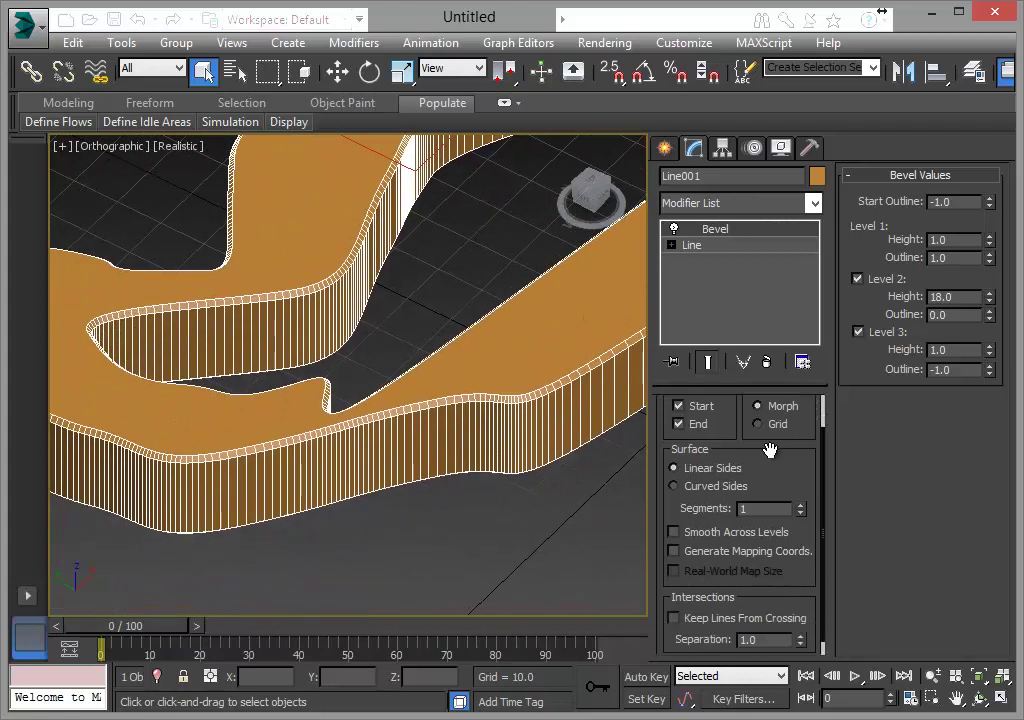
pyautogui.scroll(-1, 769, 451)
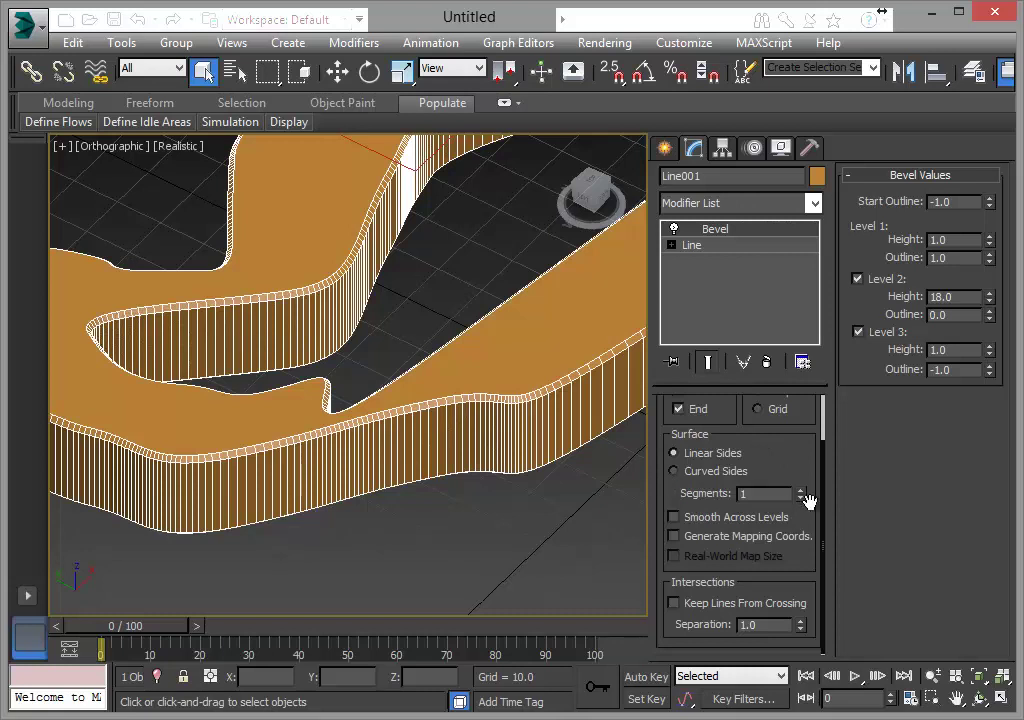
pyautogui.click(800, 489)
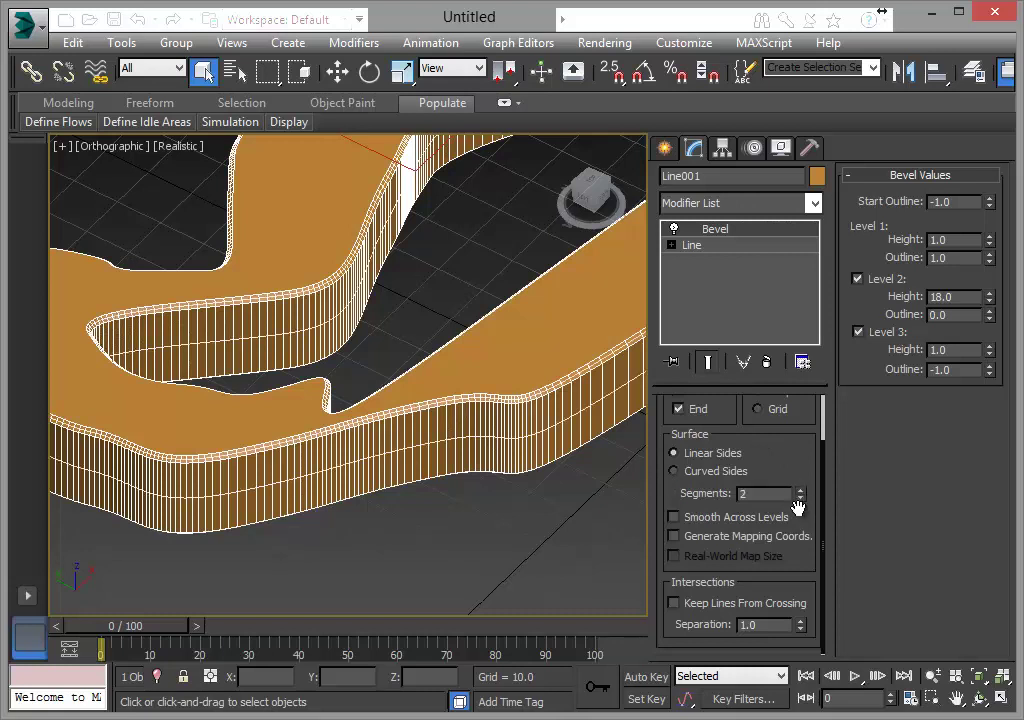
pyautogui.scroll(1, 407, 441)
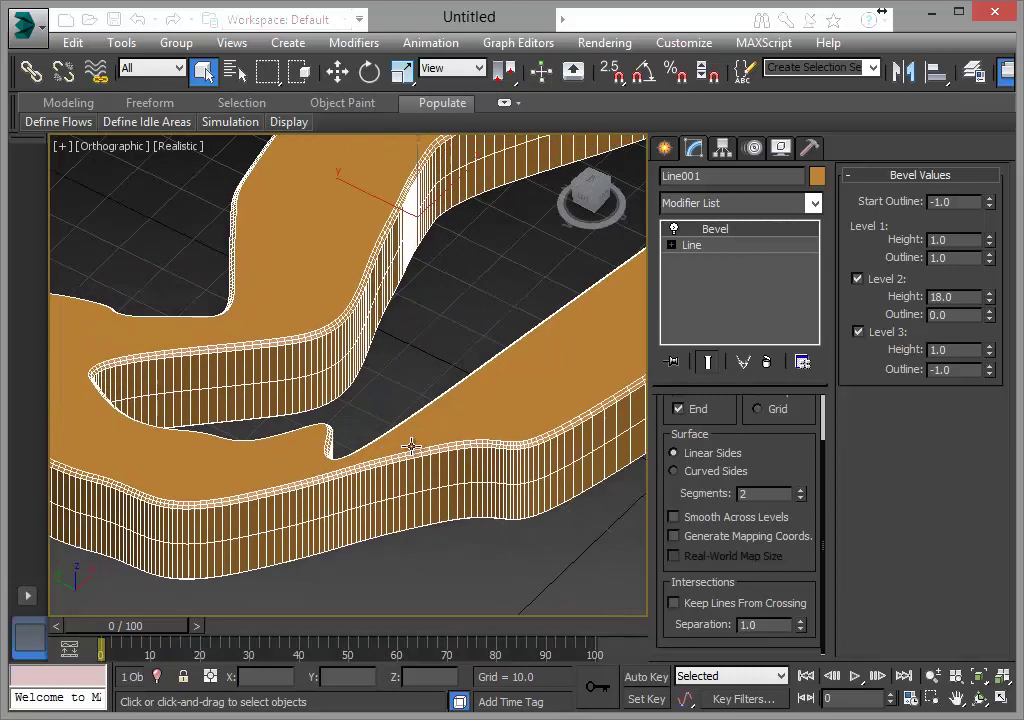
pyautogui.scroll(3, 439, 441)
pyautogui.moveTo(439, 441); pyautogui.dragTo(398, 376, button='middle')
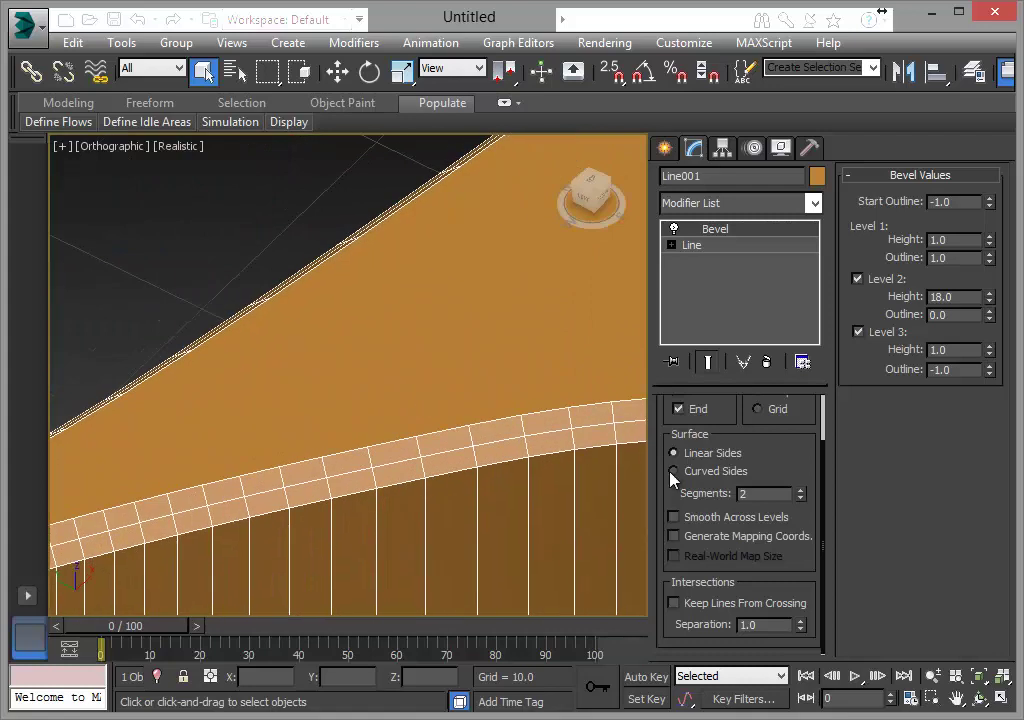
pyautogui.click(674, 472)
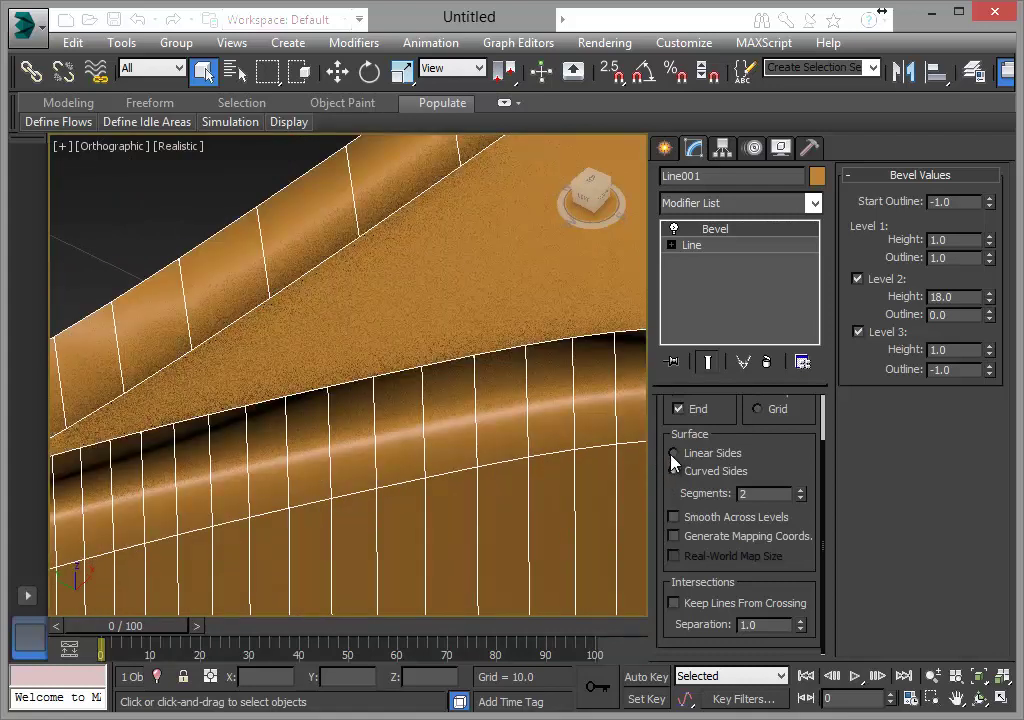
pyautogui.click(675, 455)
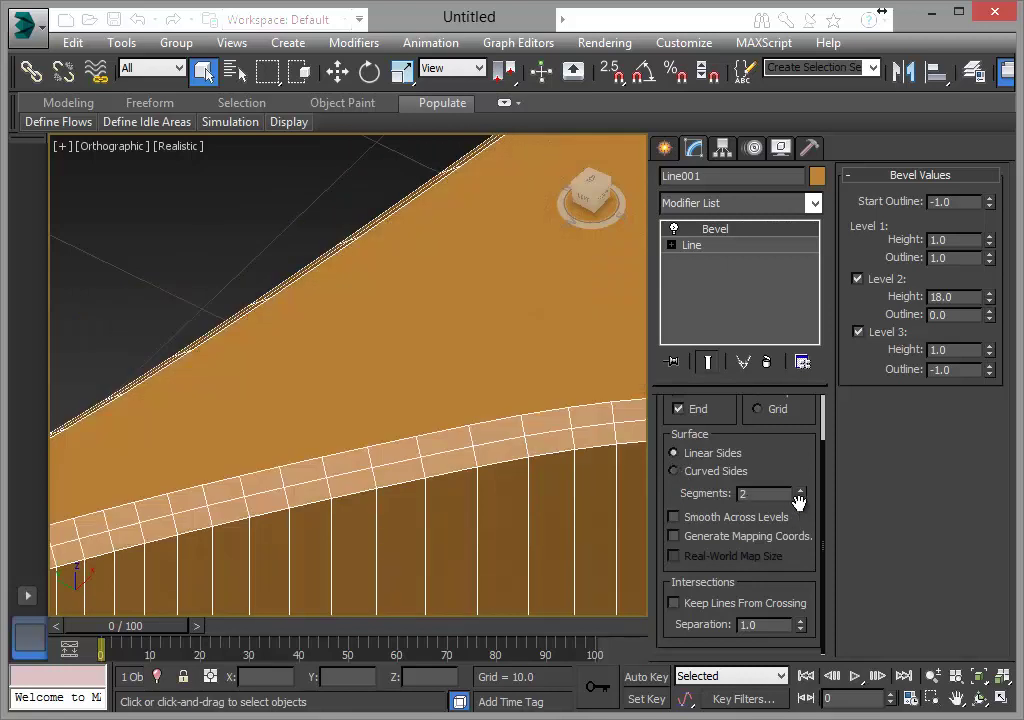
pyautogui.click(800, 498)
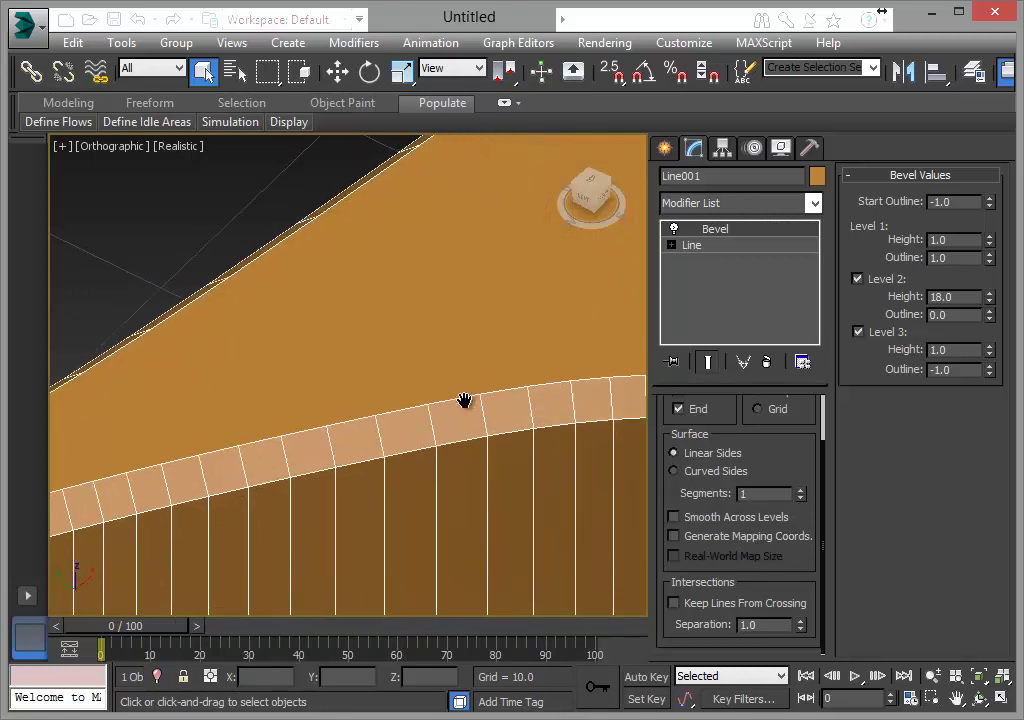
pyautogui.scroll(-5, 466, 402)
pyautogui.moveTo(469, 402)
pyautogui.keyDown('alt'); pyautogui.mouseDown(button='middle')
pyautogui.moveTo(487, 421)
pyautogui.moveTo(464, 450)
pyautogui.moveTo(400, 418)
pyautogui.moveTo(549, 400)
pyautogui.moveTo(558, 414)
pyautogui.moveTo(434, 469)
pyautogui.moveTo(482, 430)
pyautogui.moveTo(411, 464)
pyautogui.moveTo(445, 442)
pyautogui.mouseUp(button='middle'); pyautogui.keyUp('alt')
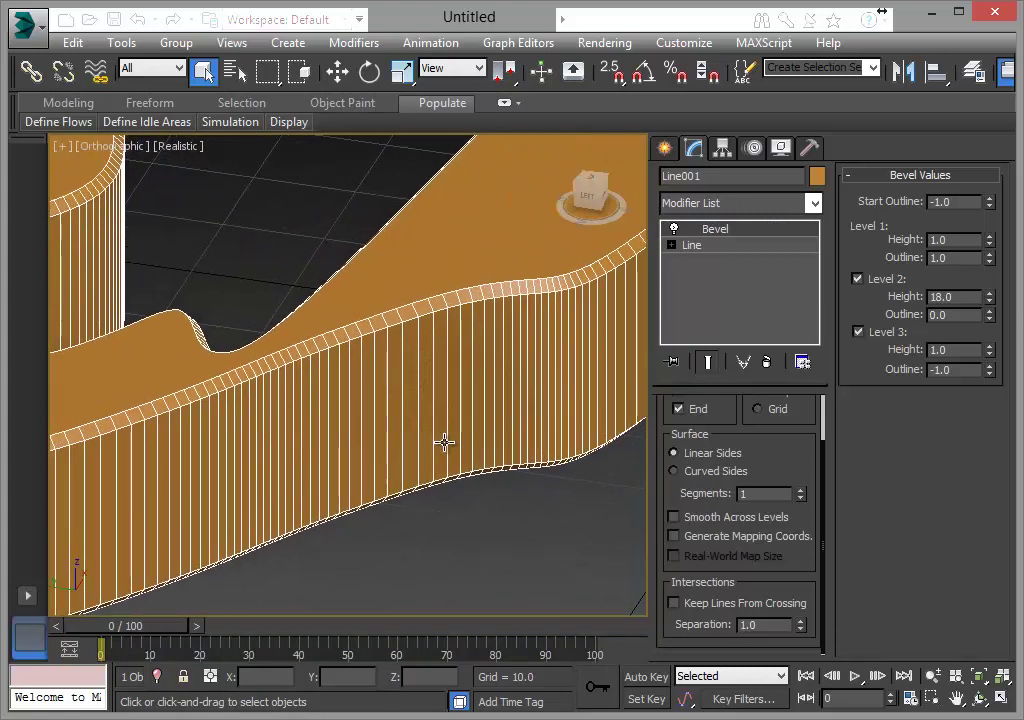
pyautogui.scroll(-2, 420, 436)
pyautogui.scroll(-2, 411, 434)
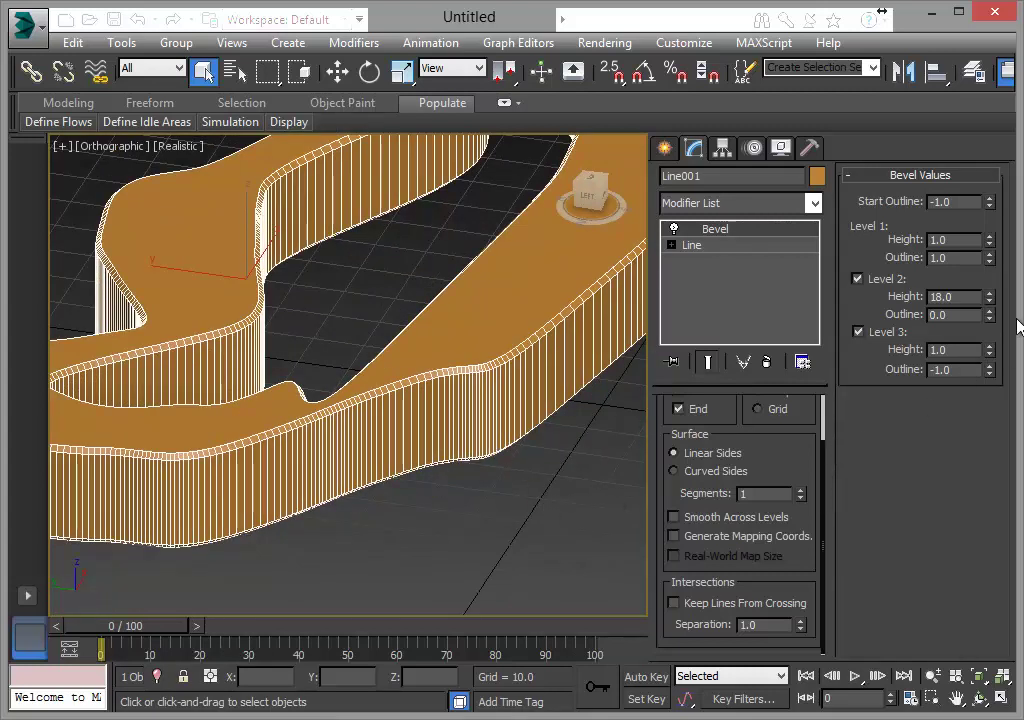
# - Lower the bevel's Level 2 Height from 18 to 1.0
pyautogui.moveTo(989, 303); pyautogui.dragTo(987, 333)
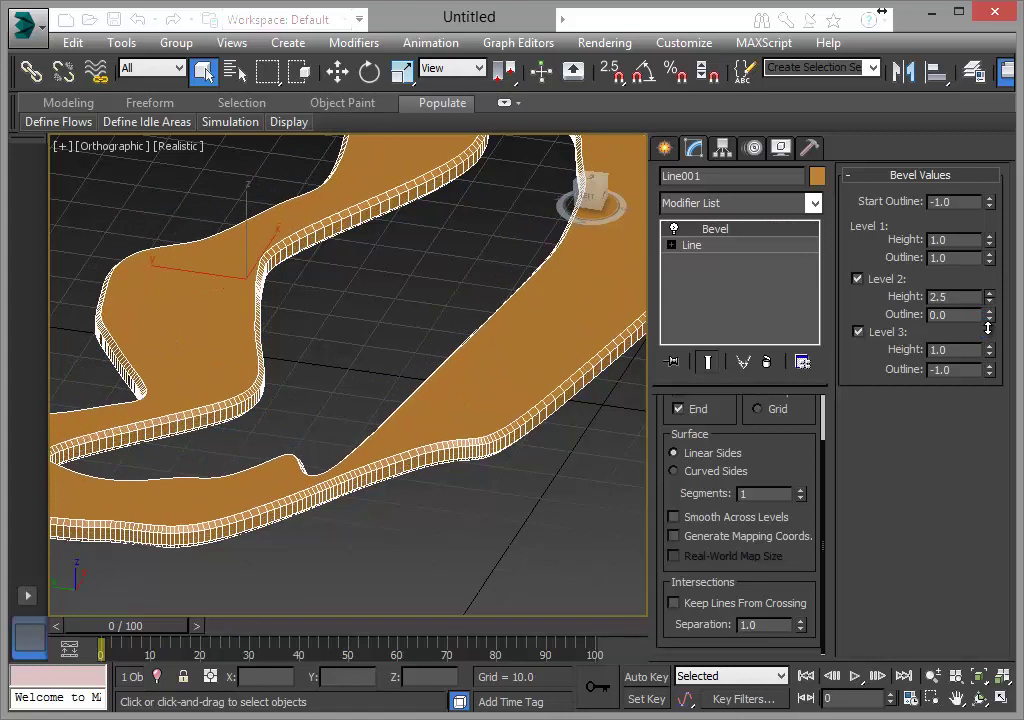
pyautogui.moveTo(563, 480); pyautogui.dragTo(533, 500, button='middle')
pyautogui.scroll(3, 533, 500)
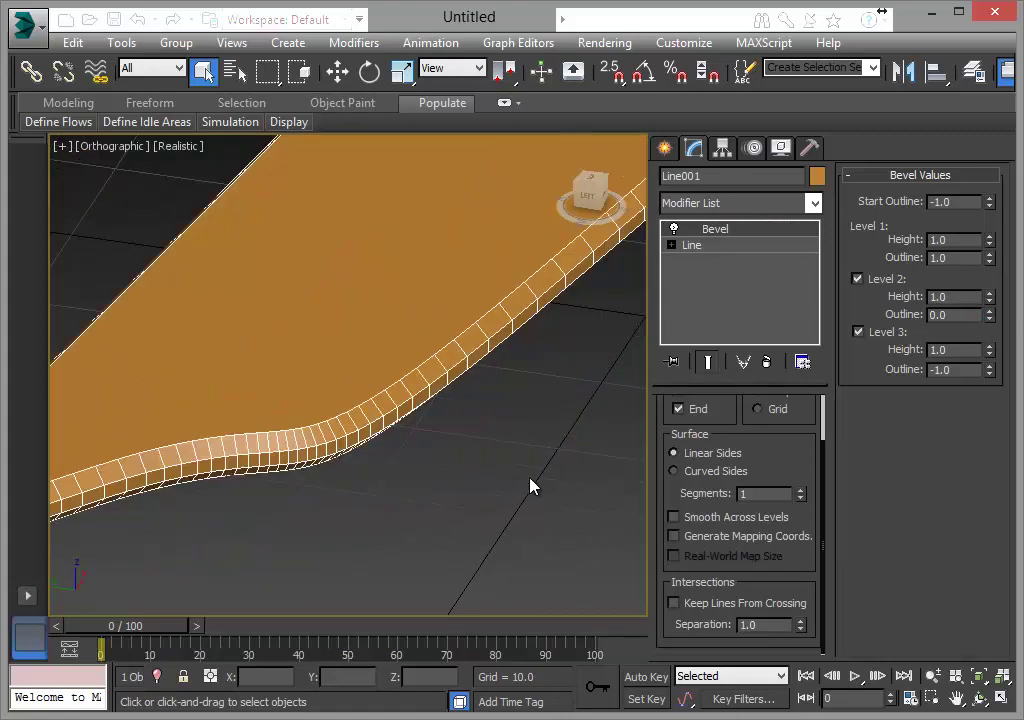
pyautogui.scroll(3, 530, 485)
pyautogui.scroll(1, 510, 480)
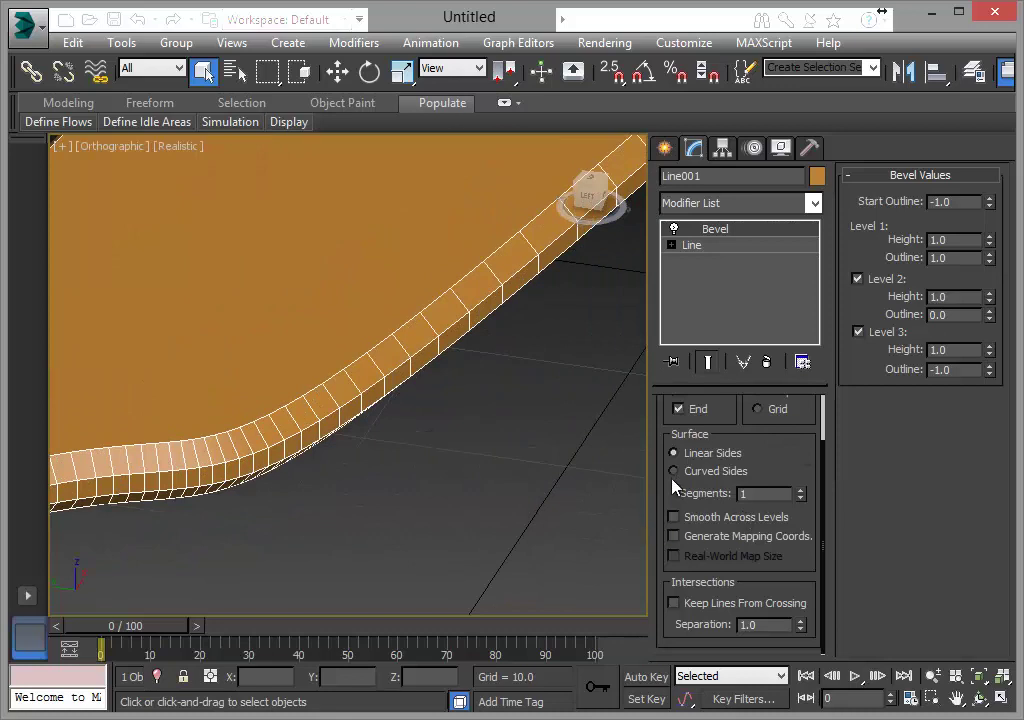
# - Switch the bevel surface to Curved Sides with 3 segments for rounded curbs
pyautogui.click(801, 490)
pyautogui.click(801, 490)
pyautogui.keyDown('alt'); pyautogui.moveTo(640, 495); pyautogui.dragTo(472, 520, button='middle'); pyautogui.keyUp('alt')
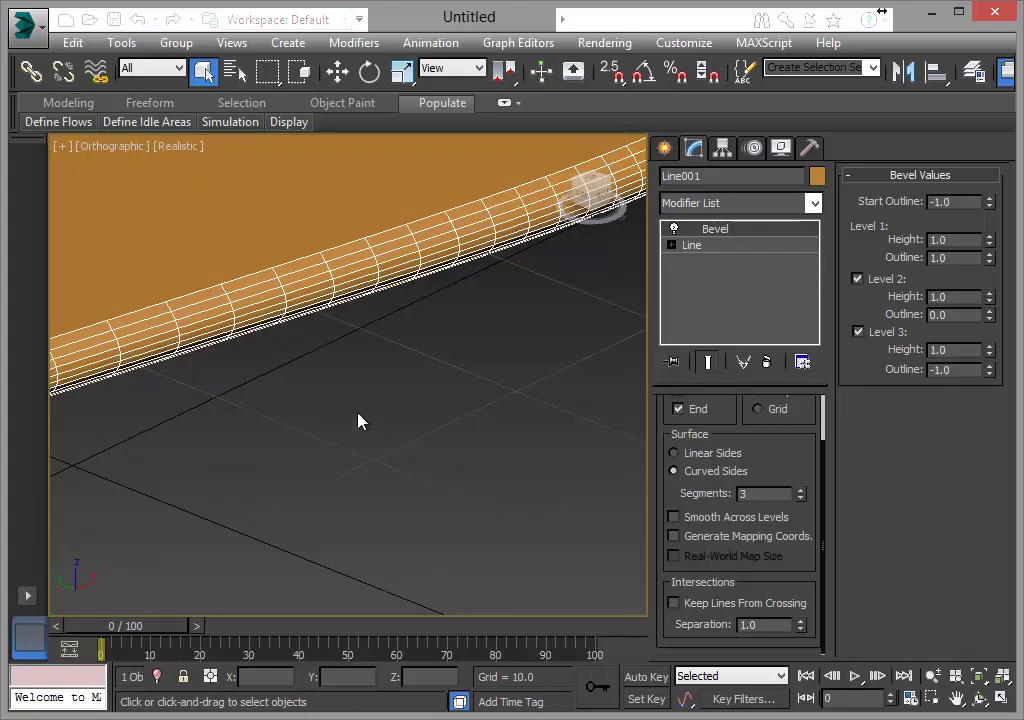
pyautogui.keyDown('alt'); pyautogui.moveTo(360, 421); pyautogui.dragTo(437, 407, button='middle'); pyautogui.keyUp('alt')
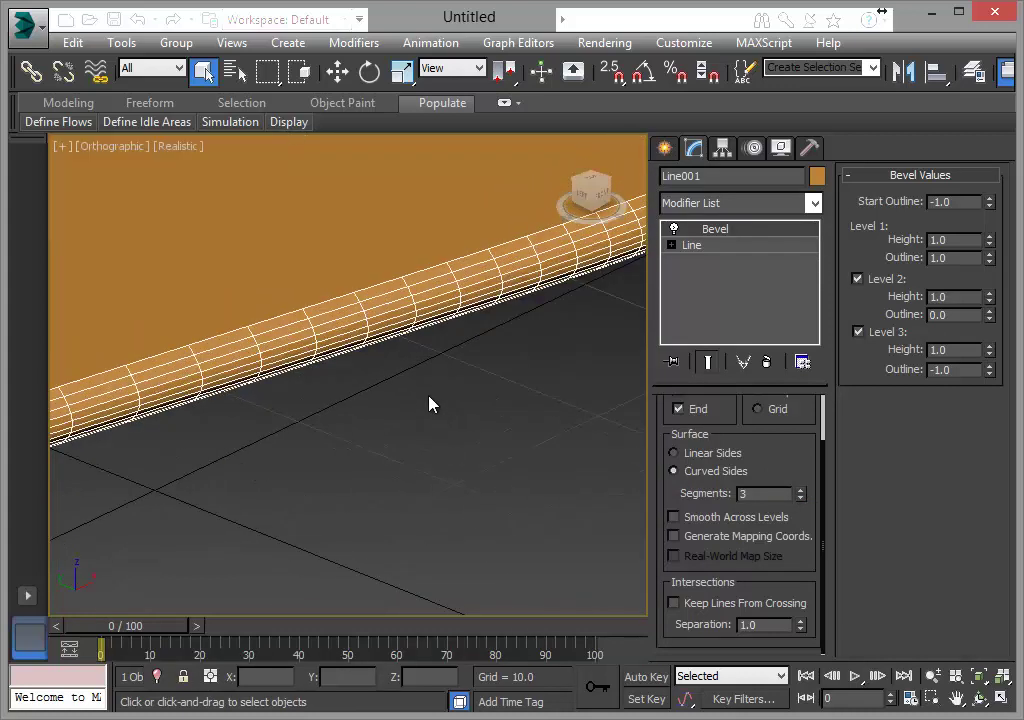
pyautogui.scroll(-3, 430, 403)
pyautogui.scroll(-5, 437, 411)
pyautogui.moveTo(437, 411)
pyautogui.keyDown('alt'); pyautogui.mouseDown(button='middle')
pyautogui.moveTo(462, 497)
pyautogui.moveTo(475, 489)
pyautogui.mouseUp(button='middle'); pyautogui.keyUp('alt')
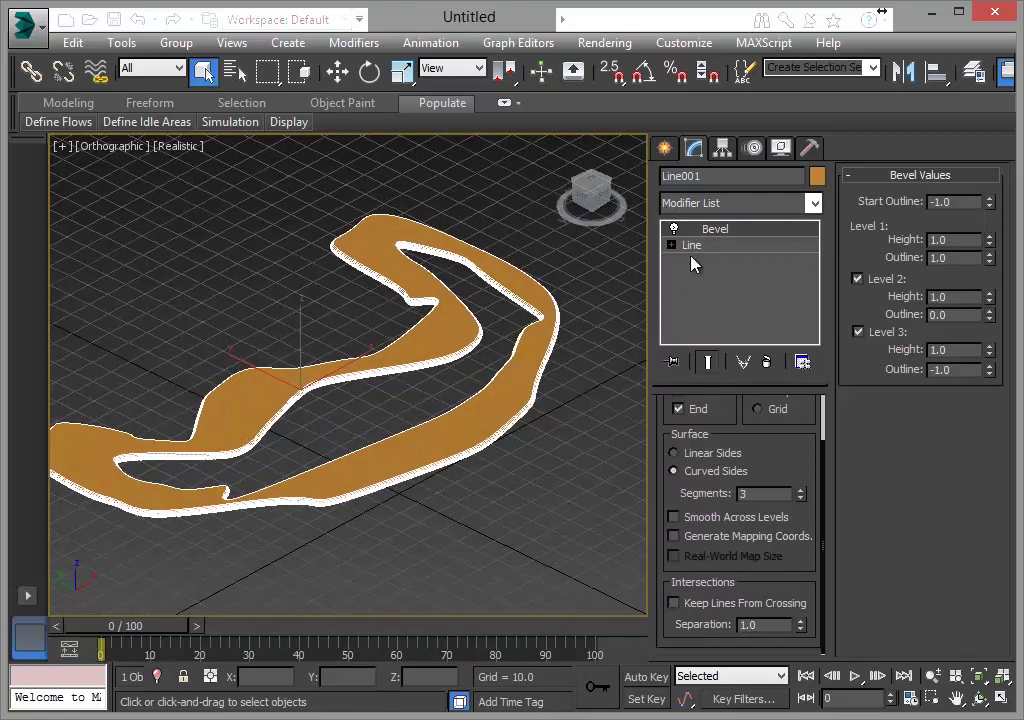
pyautogui.scroll(3, 470, 495)
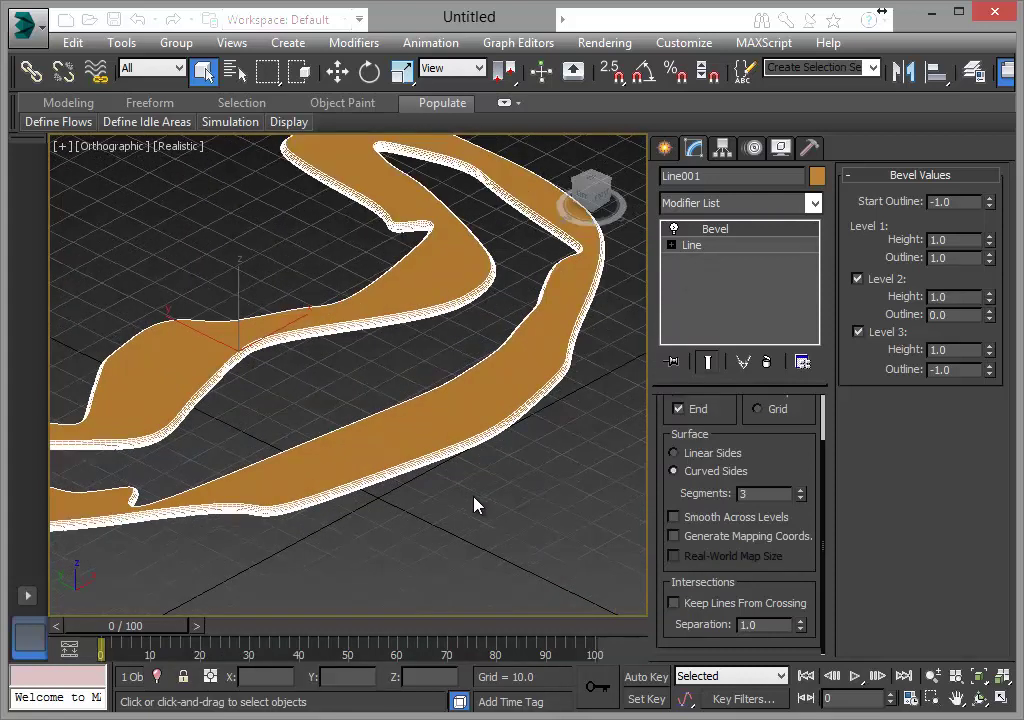
pyautogui.scroll(-3, 473, 506)
pyautogui.click(362, 43)
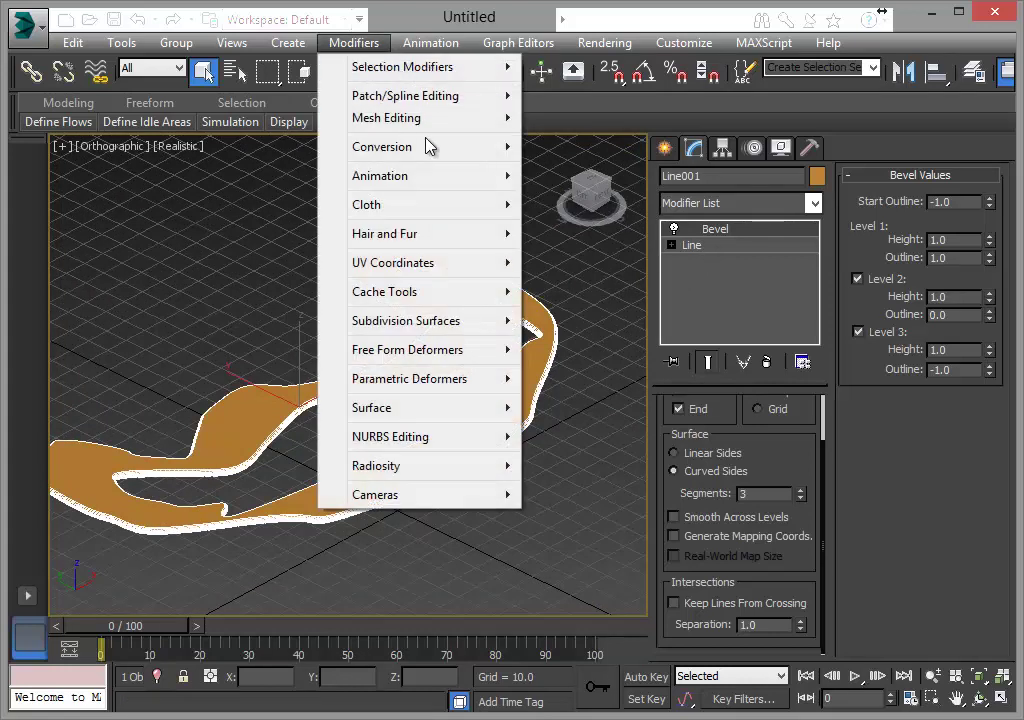
pyautogui.moveTo(386, 118)
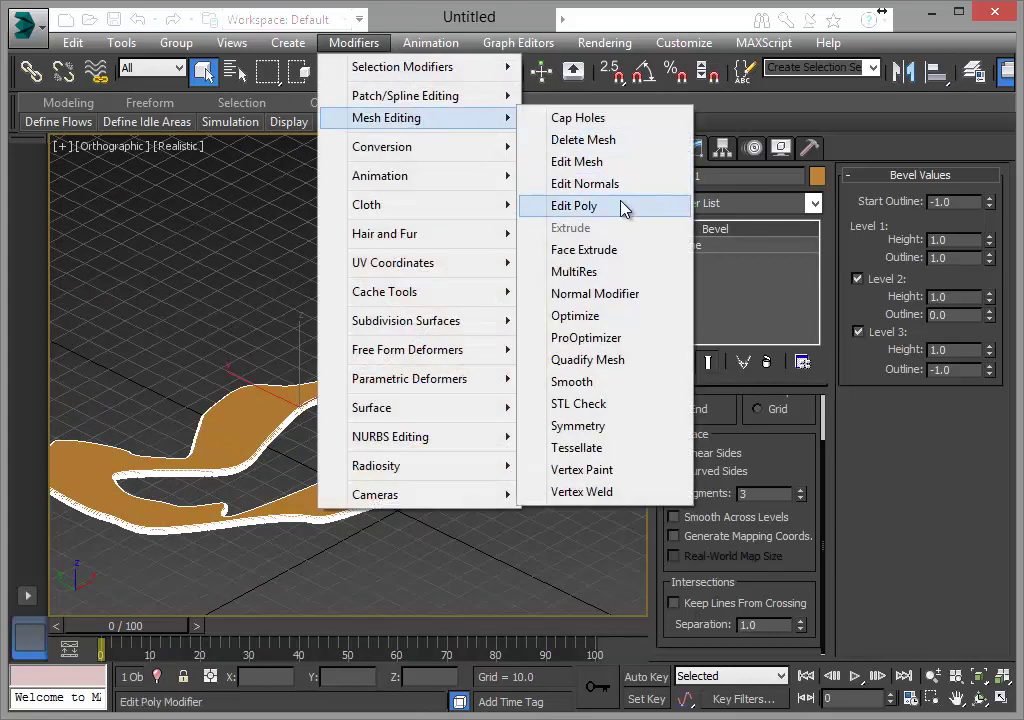
# - Add an Edit Poly modifier and select one top polygon of the track in Polygon mode
pyautogui.click(622, 206)
pyautogui.click(941, 197)
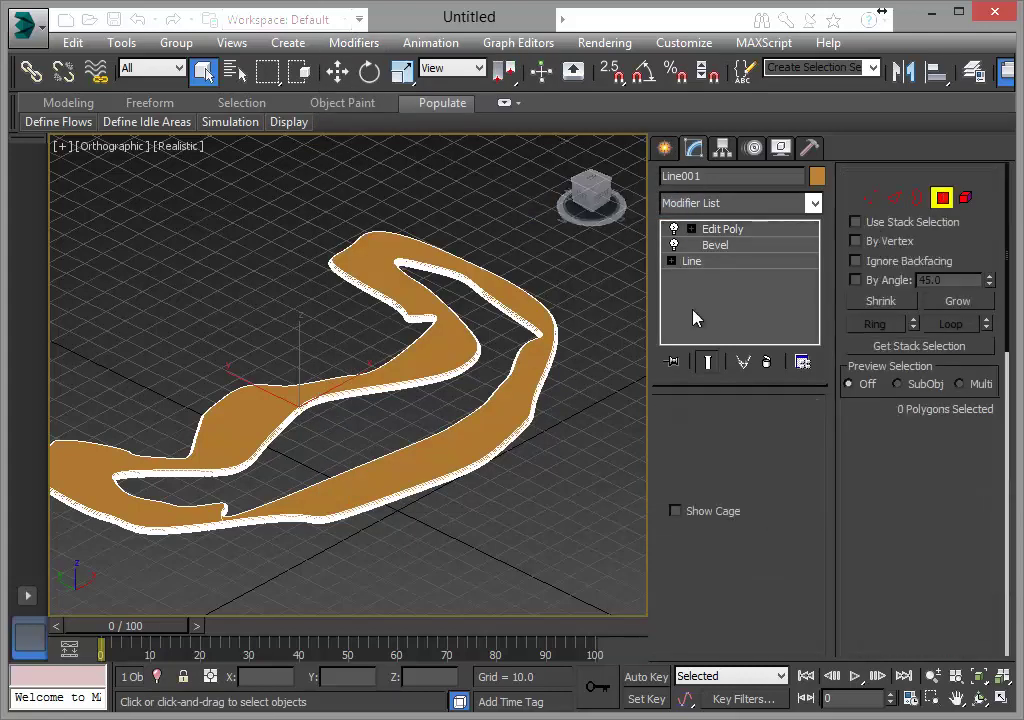
pyautogui.click(473, 432)
pyautogui.scroll(3, 480, 450)
pyautogui.scroll(3, 514, 514)
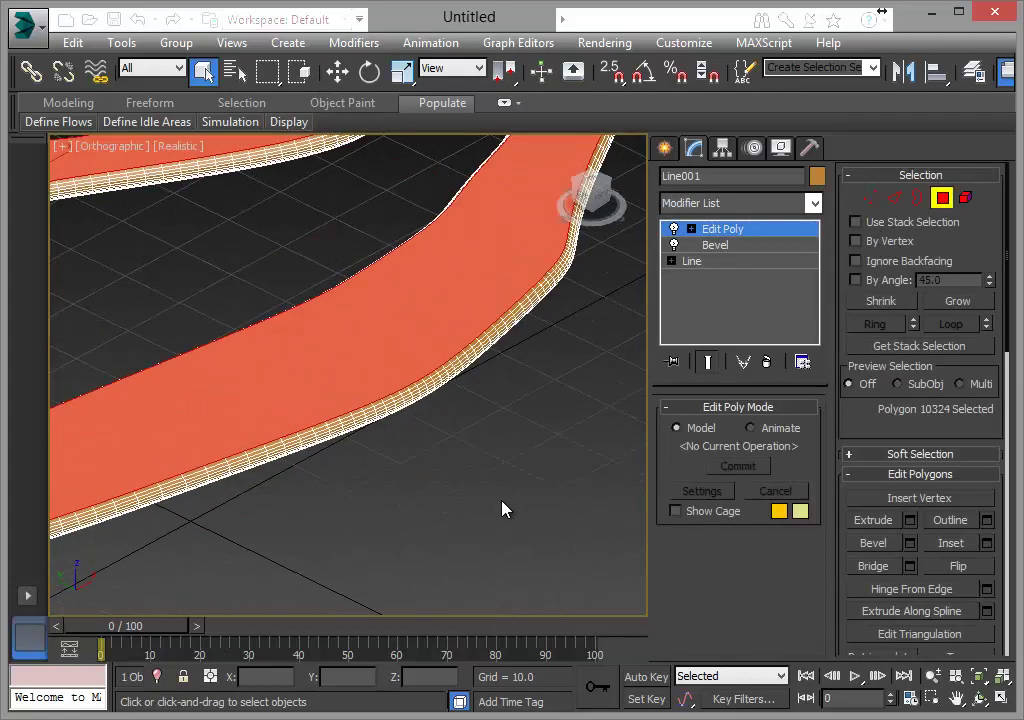
pyautogui.scroll(3, 503, 507)
pyautogui.scroll(2, 430, 455)
pyautogui.scroll(2, 405, 450)
pyautogui.scroll(2, 400, 453)
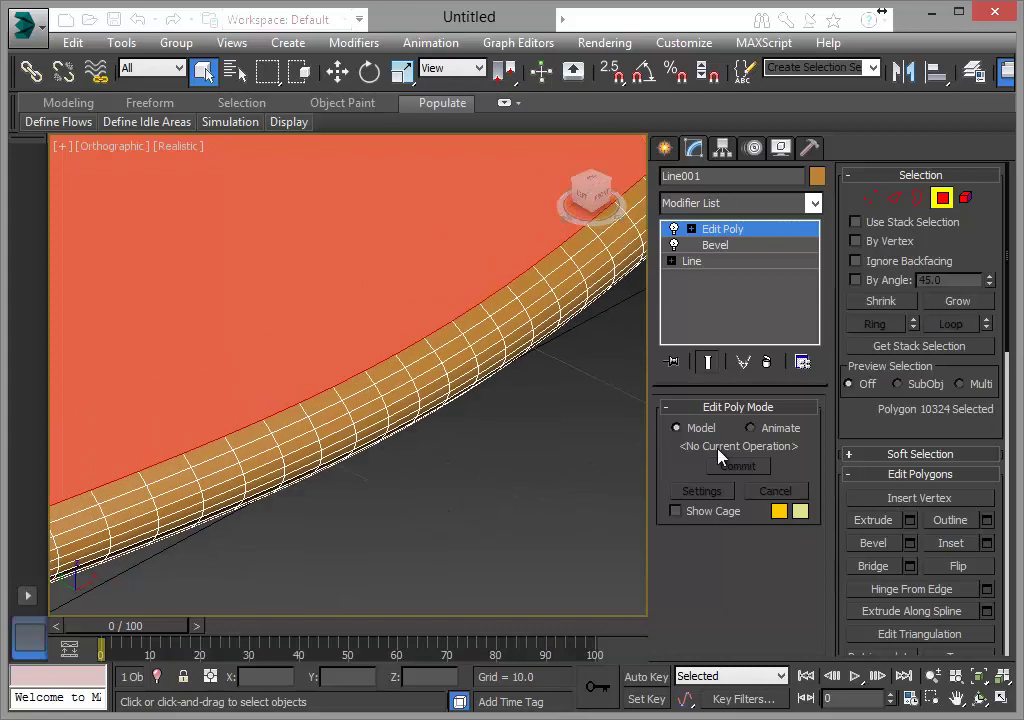
# - Grow the polygon selection five times to cover 4589 top polygons
pyautogui.click(958, 301)
pyautogui.click(958, 301)
pyautogui.click(958, 301)
pyautogui.click(958, 301)
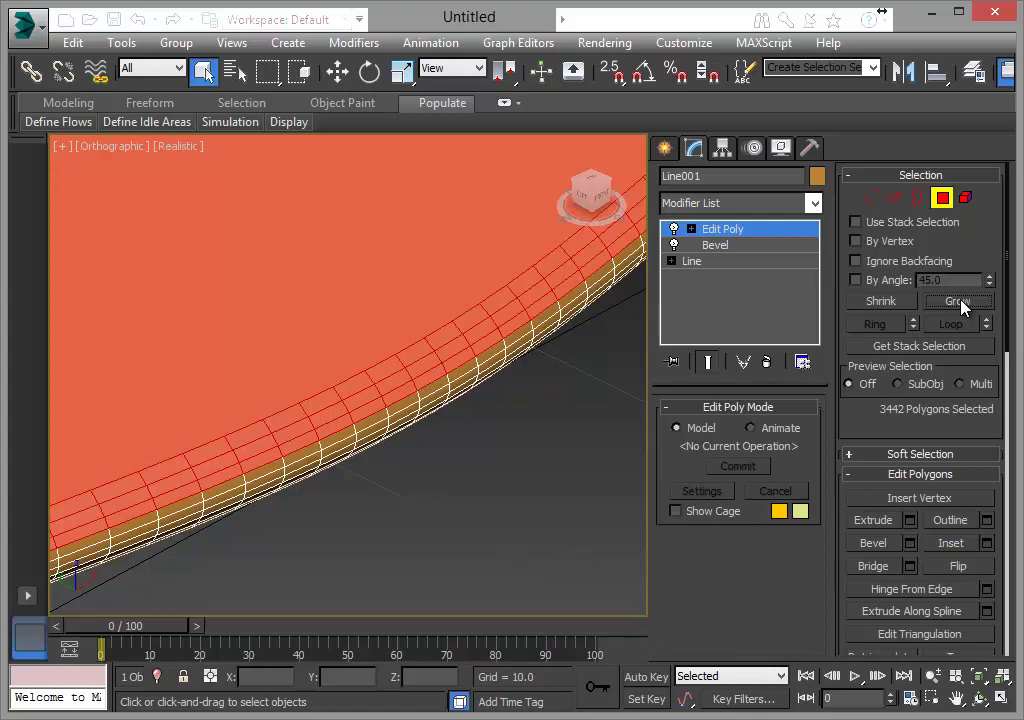
pyautogui.click(958, 301)
pyautogui.scroll(-2, 473, 469)
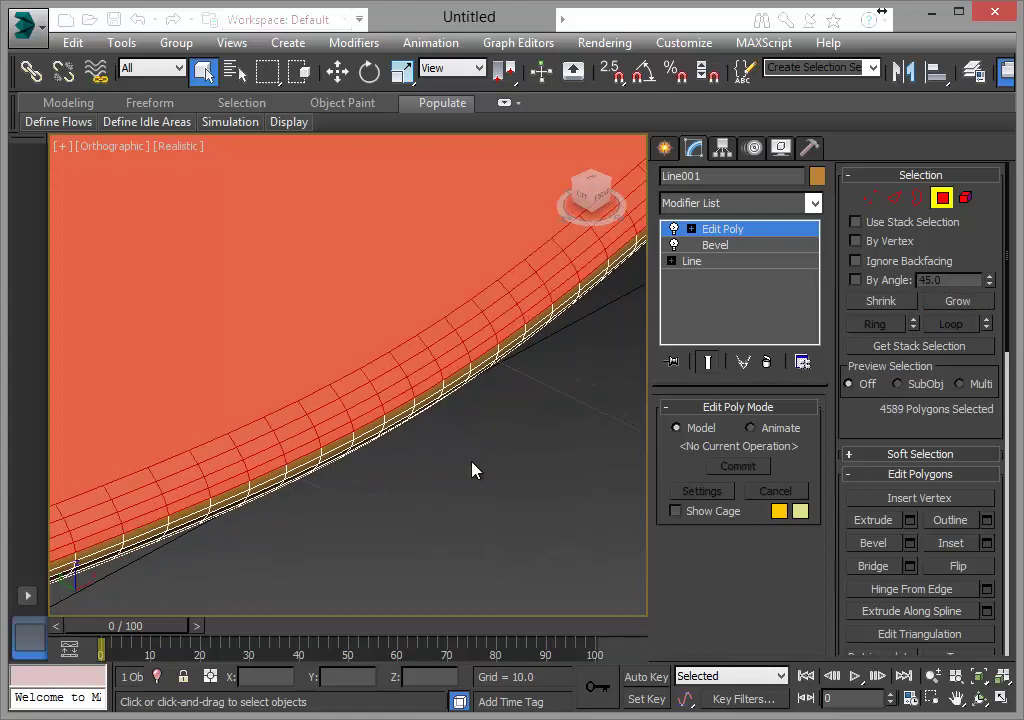
pyautogui.scroll(-5, 484, 466)
pyautogui.moveTo(484, 466)
pyautogui.keyDown('alt'); pyautogui.mouseDown(button='middle')
pyautogui.moveTo(521, 530)
pyautogui.moveTo(535, 513)
pyautogui.mouseUp(button='middle'); pyautogui.keyUp('alt')
# - Move the selected top polygons up about 16.3 units on Z, then clear the selection
pyautogui.press('w')
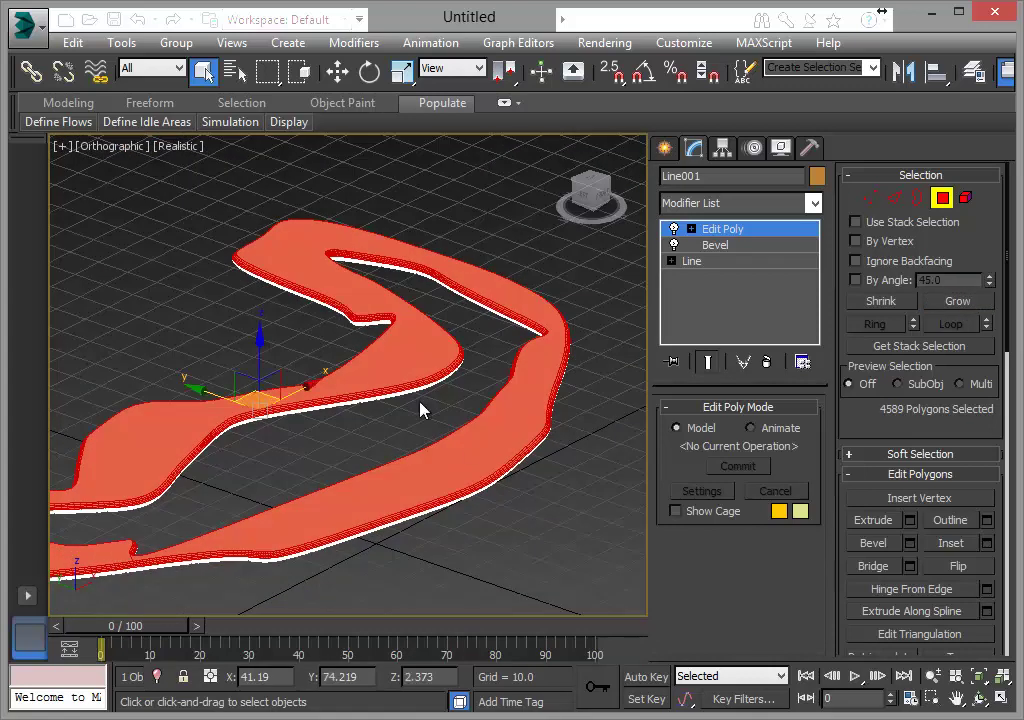
pyautogui.moveTo(262, 346); pyautogui.dragTo(262, 290)
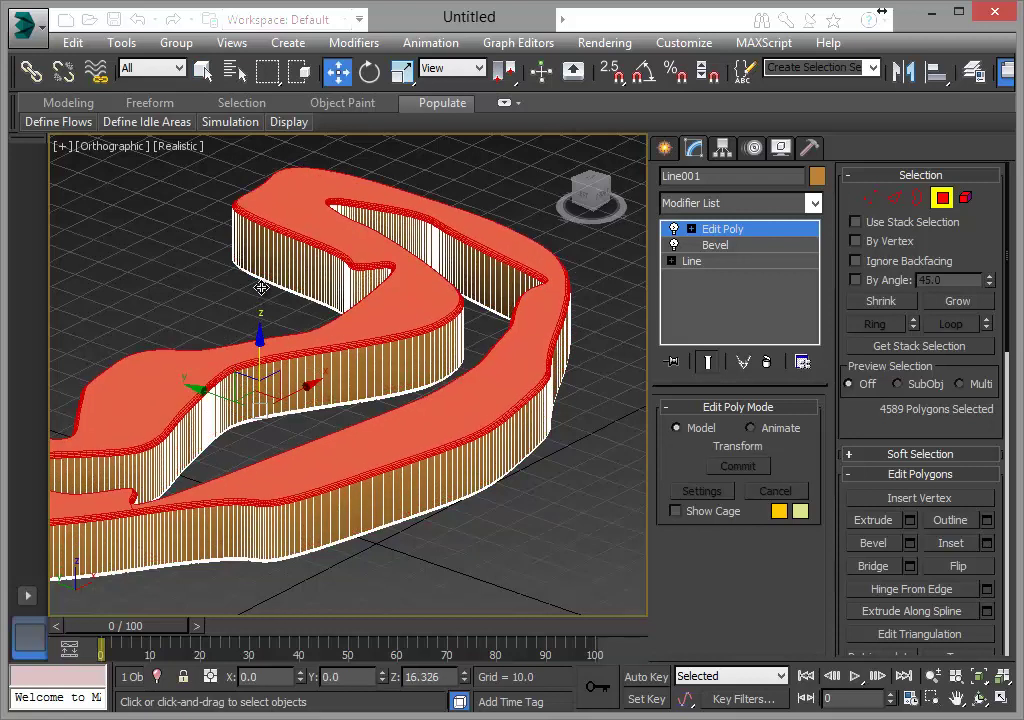
pyautogui.click(478, 528)
# - Orbit and zoom to inspect the tall track walls, then widen the 3D viewport
pyautogui.moveTo(478, 528)
pyautogui.keyDown('alt'); pyautogui.mouseDown(button='middle')
pyautogui.moveTo(546, 528)
pyautogui.moveTo(528, 530)
pyautogui.mouseUp(button='middle'); pyautogui.keyUp('alt')
pyautogui.scroll(-2, 509, 562)
pyautogui.scroll(3, 462, 517)
pyautogui.scroll(3, 416, 487)
pyautogui.scroll(2, 378, 414)
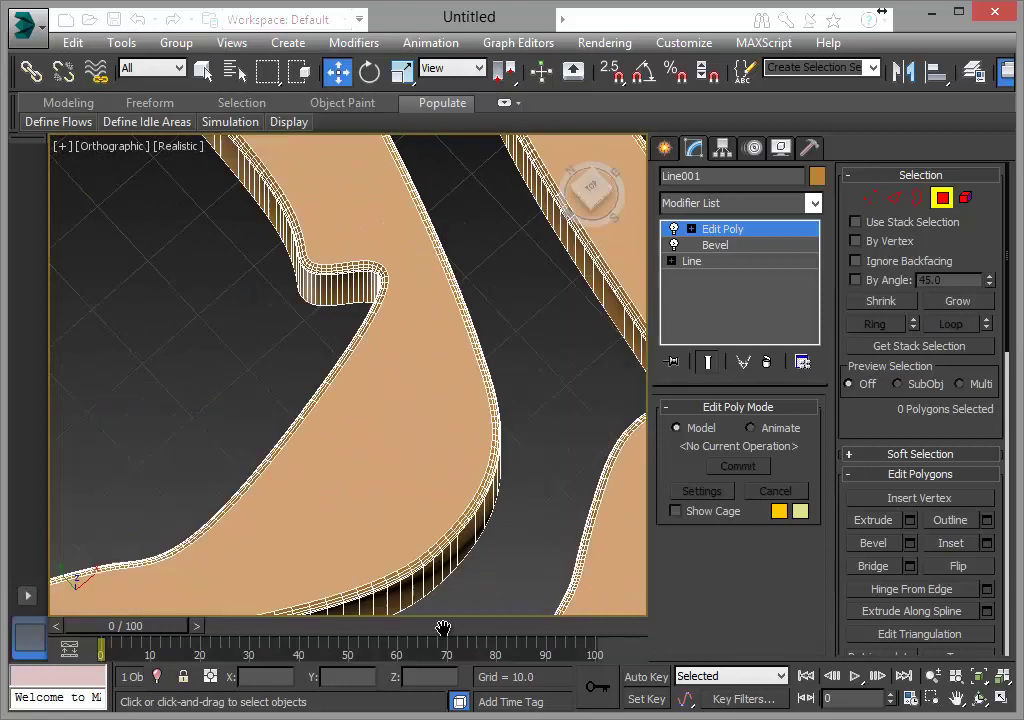
pyautogui.keyDown('alt'); pyautogui.moveTo(379, 414); pyautogui.dragTo(457, 594, button='middle'); pyautogui.keyUp('alt')
pyautogui.scroll(3, 343, 457)
pyautogui.scroll(2, 405, 594)
pyautogui.scroll(1, 384, 545)
pyautogui.scroll(-3, 384, 545)
pyautogui.scroll(-2, 407, 544)
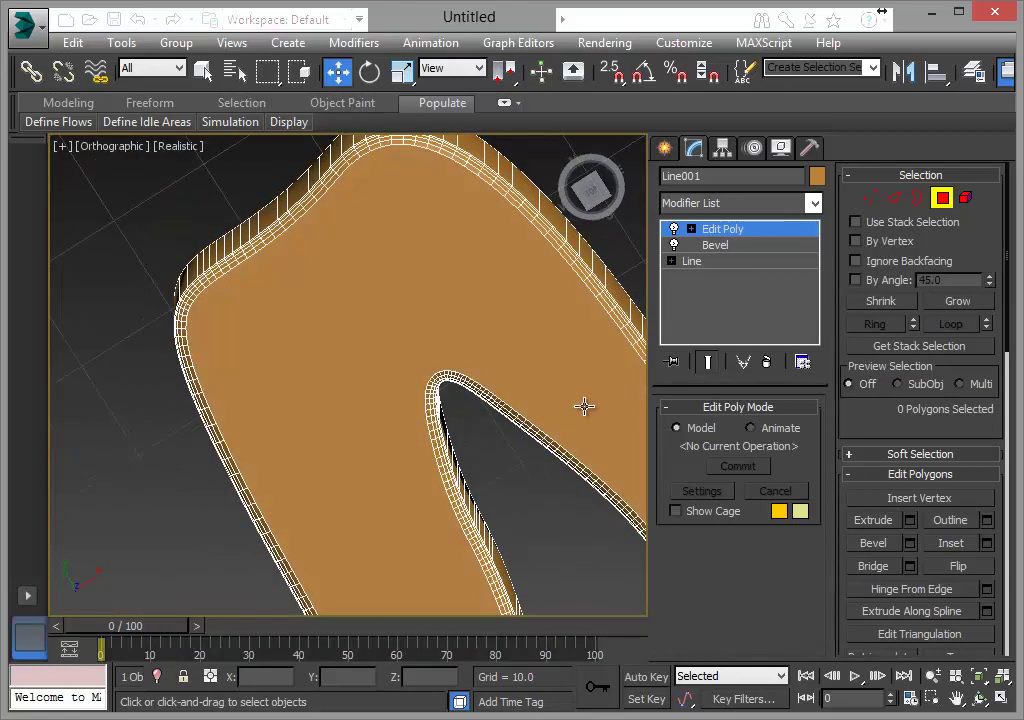
pyautogui.moveTo(649, 384); pyautogui.dragTo(832, 384)
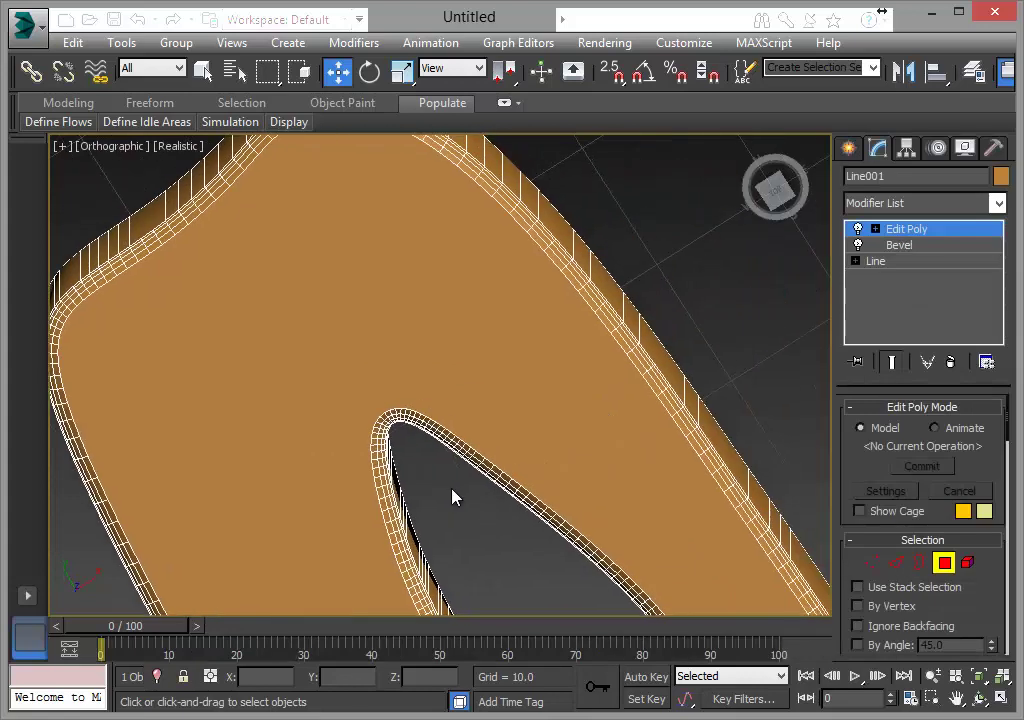
pyautogui.hotkey('shift', 'q')
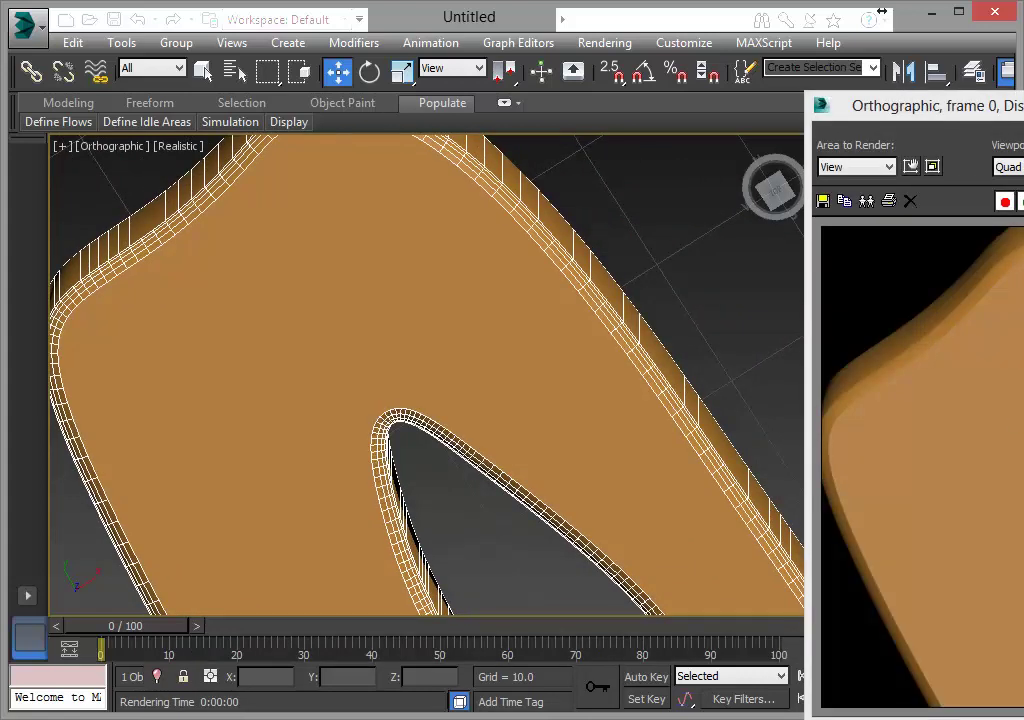
pyautogui.moveTo(1020, 95)
pyautogui.mouseDown()
pyautogui.moveTo(394, 61)
pyautogui.moveTo(952, 97)
pyautogui.moveTo(1020, 70)
pyautogui.mouseUp()
pyautogui.click(607, 440)
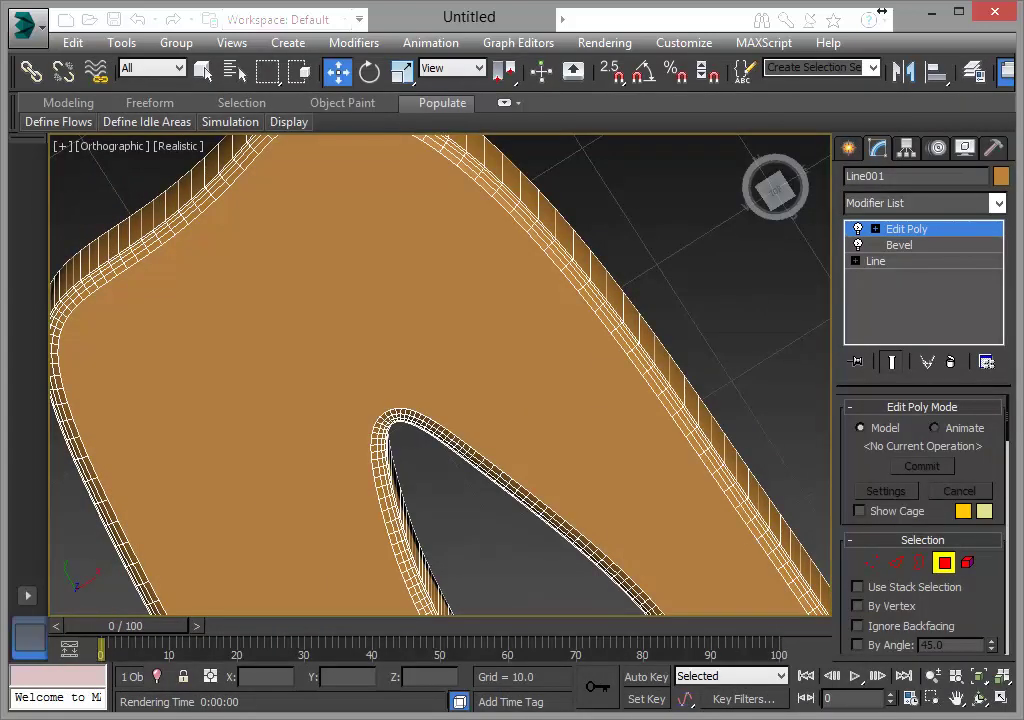